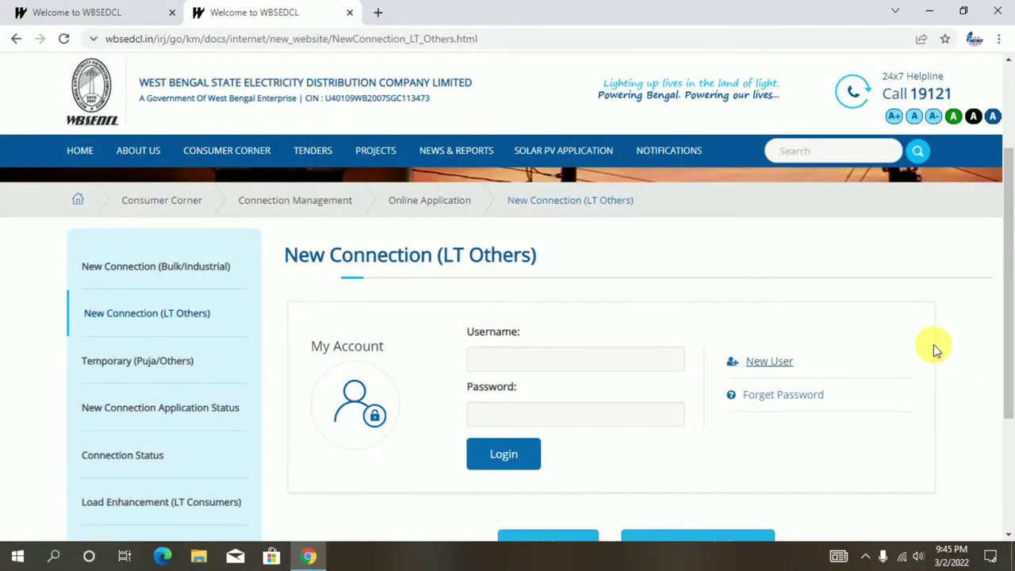
- Sign in to the WBSEDCL portal with the account username and password
scroll(936, 348, down, 1)
click(596, 291)
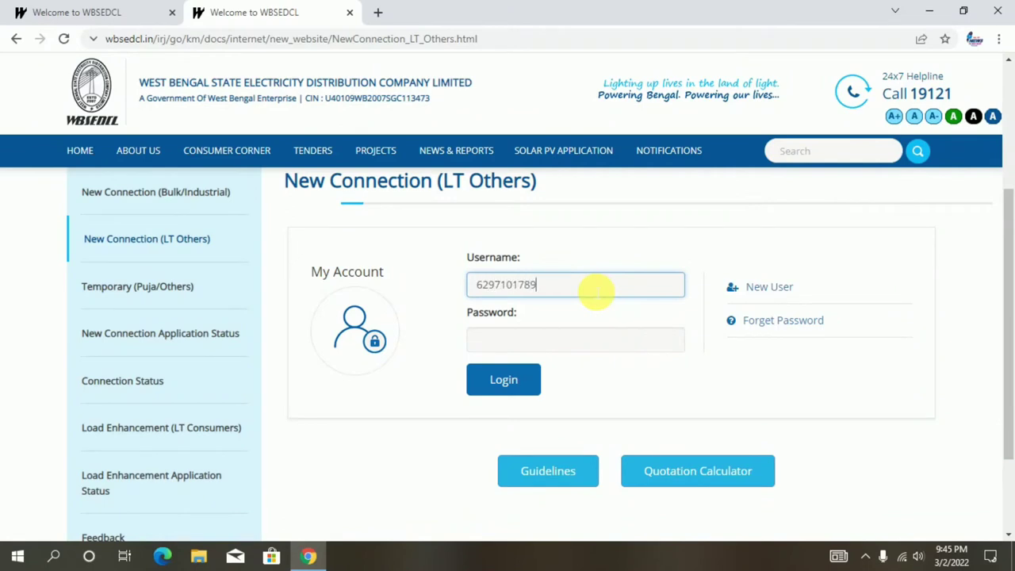
click(569, 342)
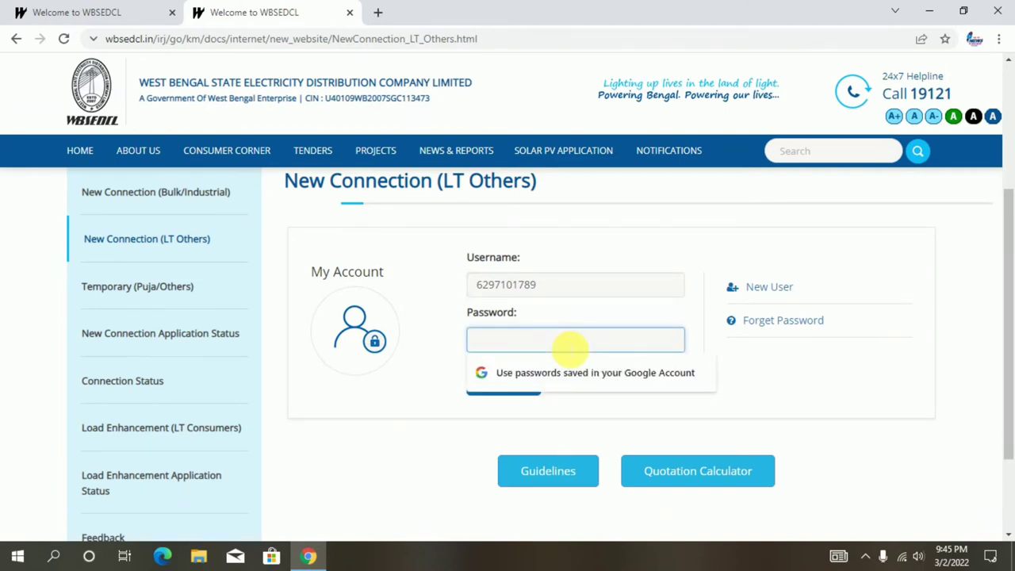
text(••)
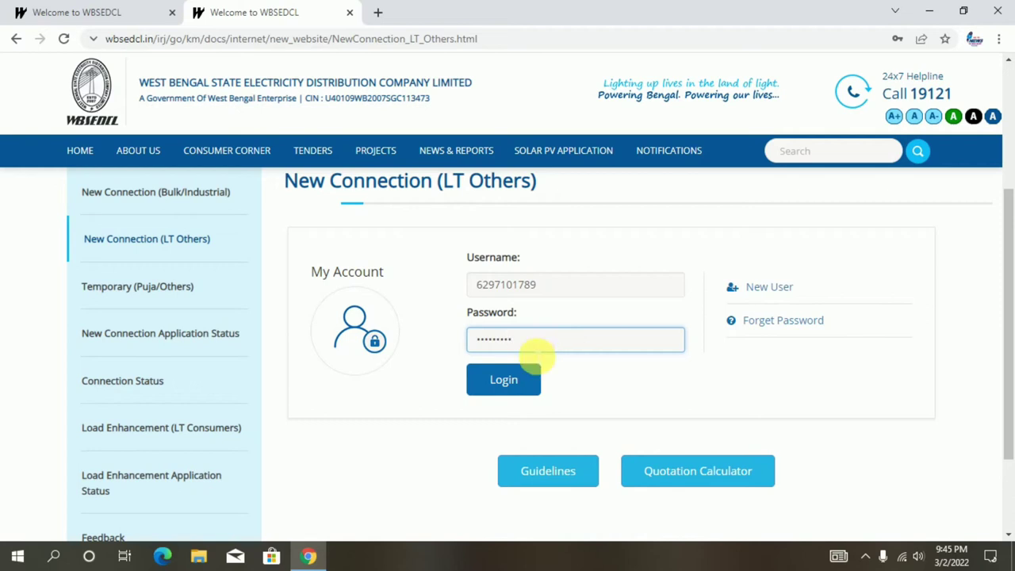
click(511, 379)
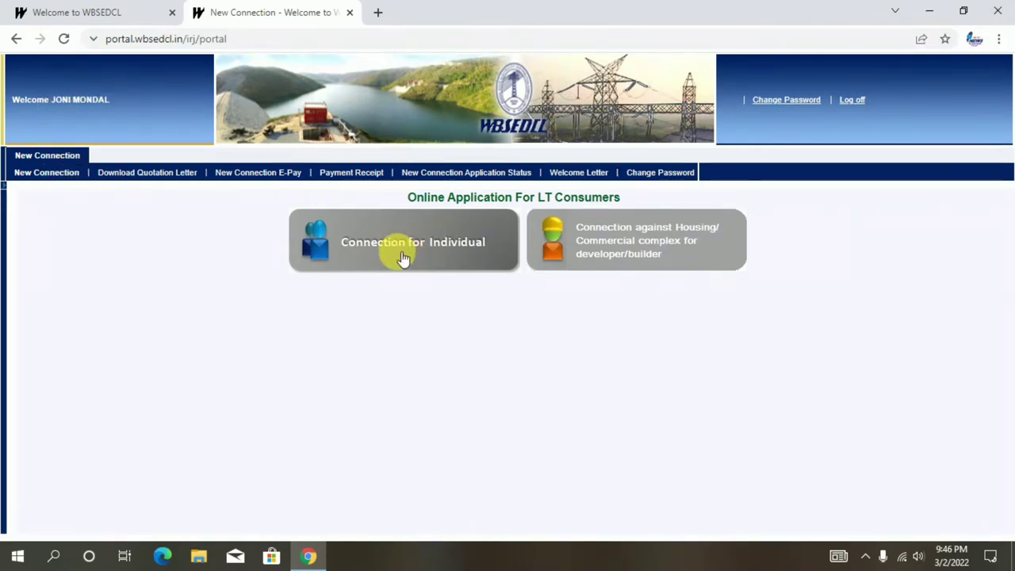
- Start an individual connection with NADIA REGION, NAZIRPUR CCC-3334208 and Postpaid Meter, then continue
click(450, 244)
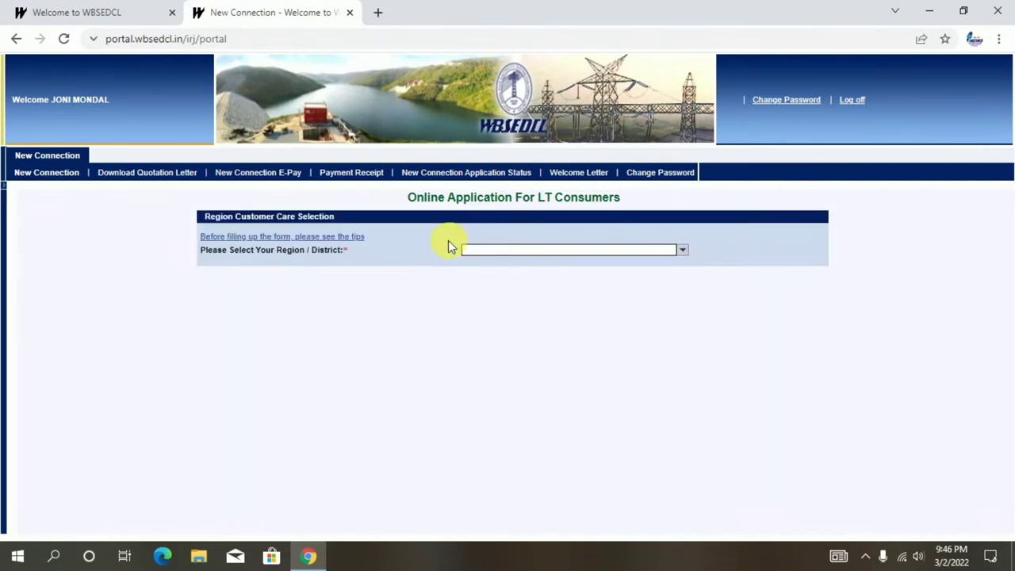
click(687, 253)
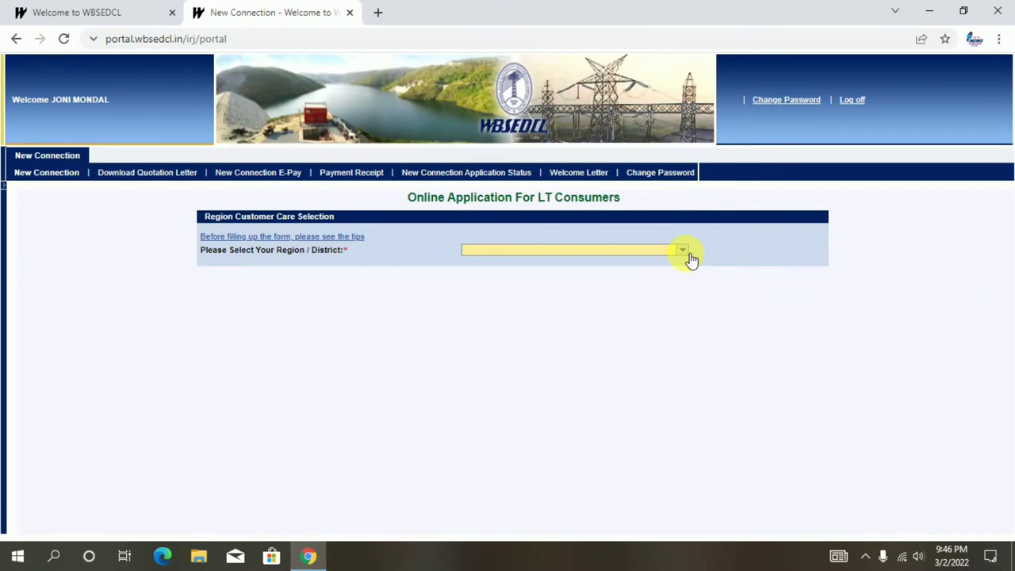
click(542, 302)
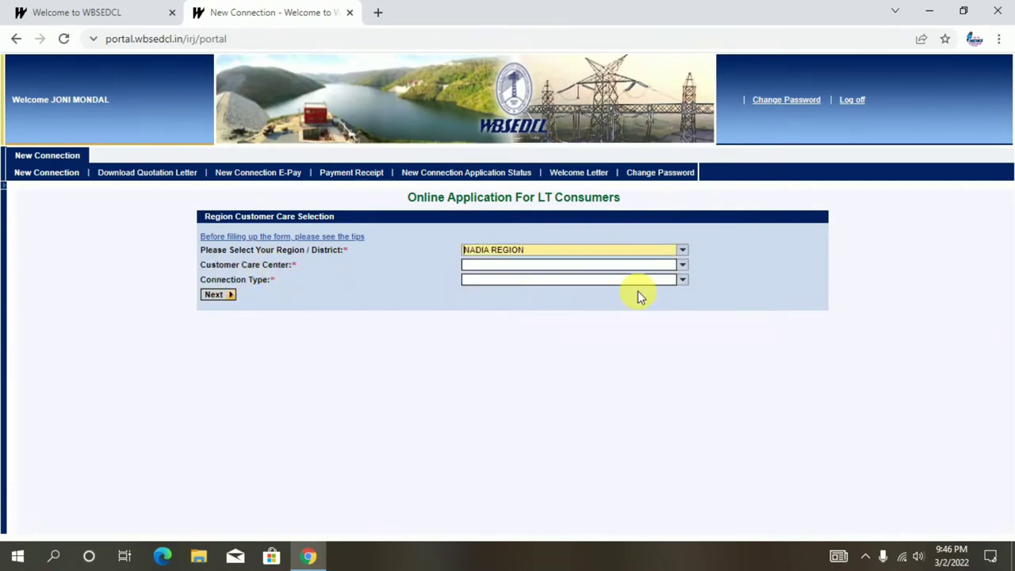
click(684, 266)
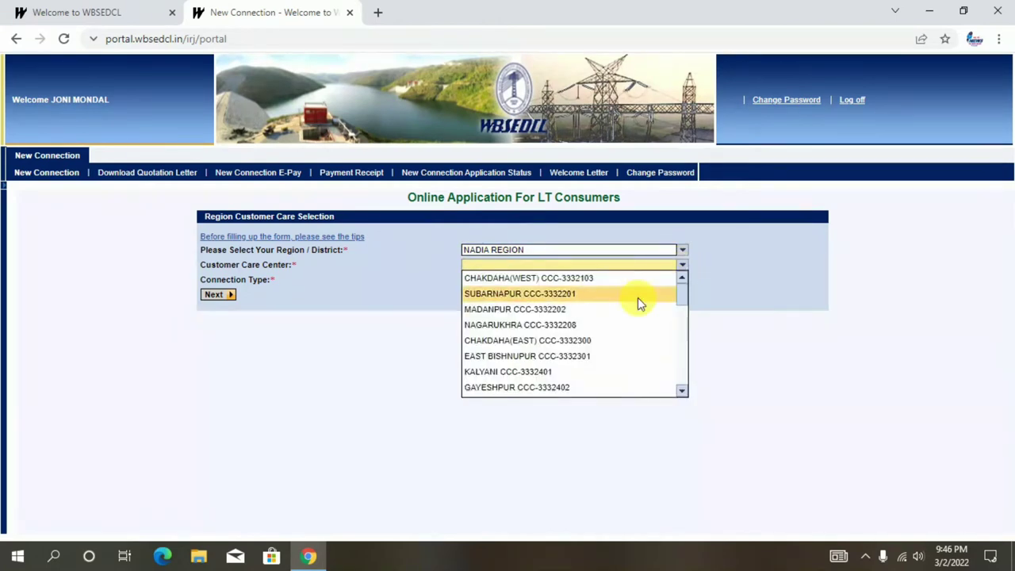
scroll(631, 321, down, 6)
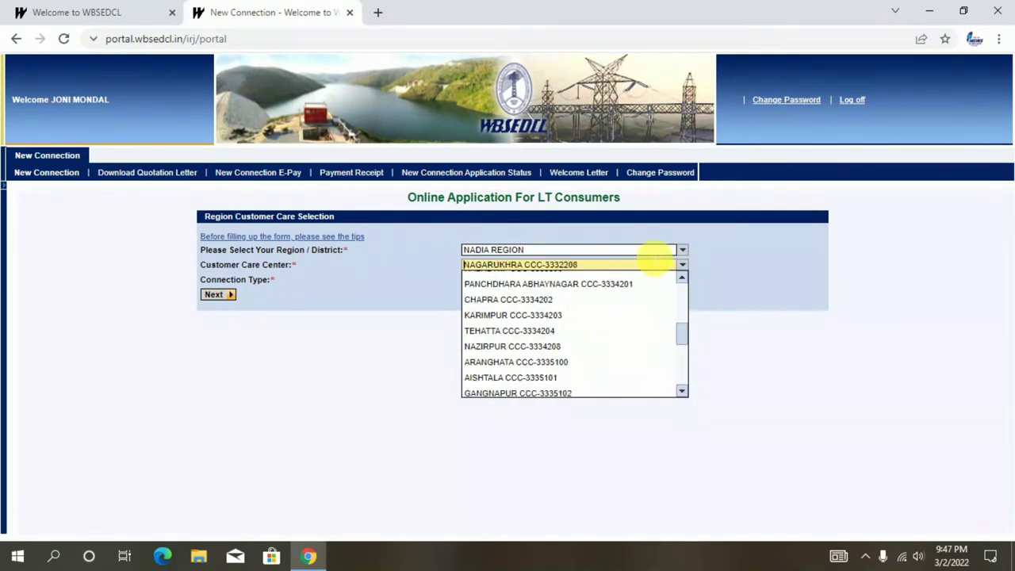
click(543, 348)
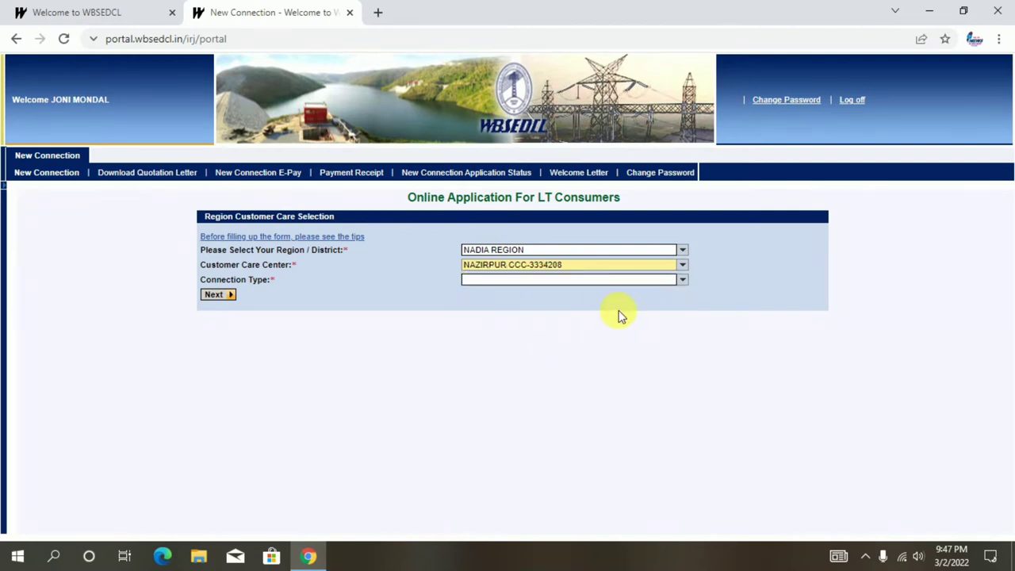
click(682, 281)
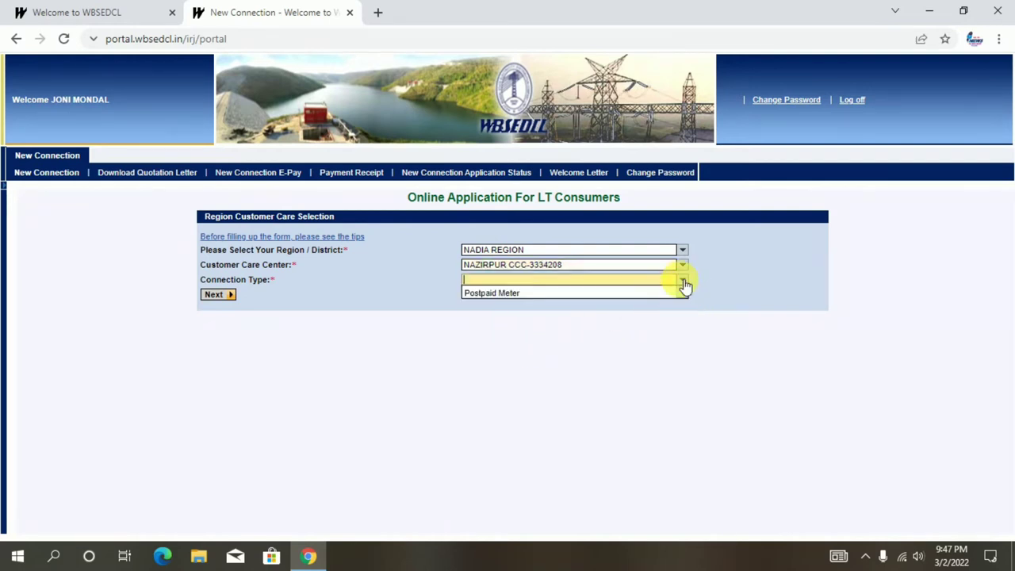
click(493, 295)
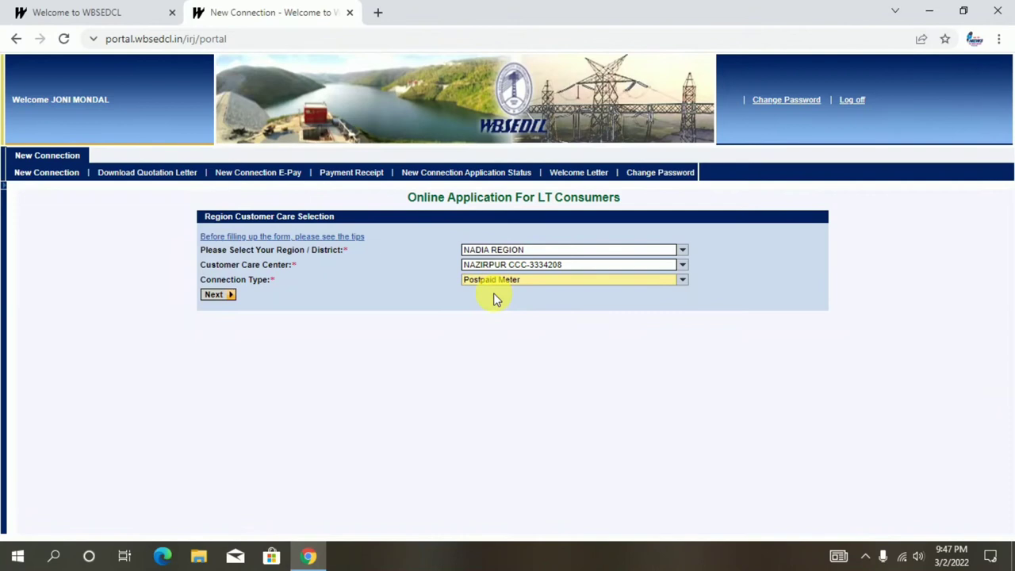
click(218, 295)
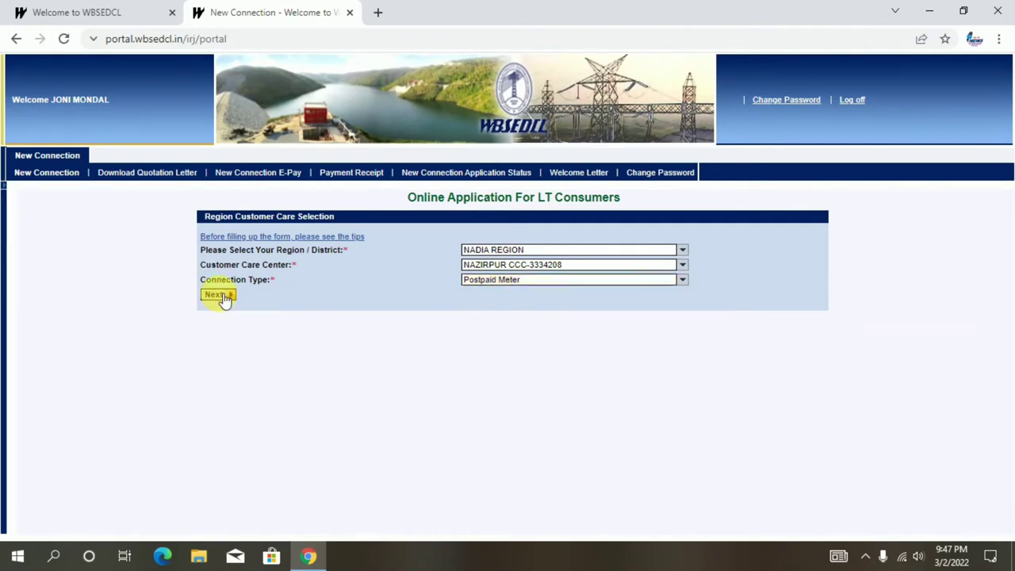
scroll(484, 339, down, 2)
scroll(521, 344, up, 1)
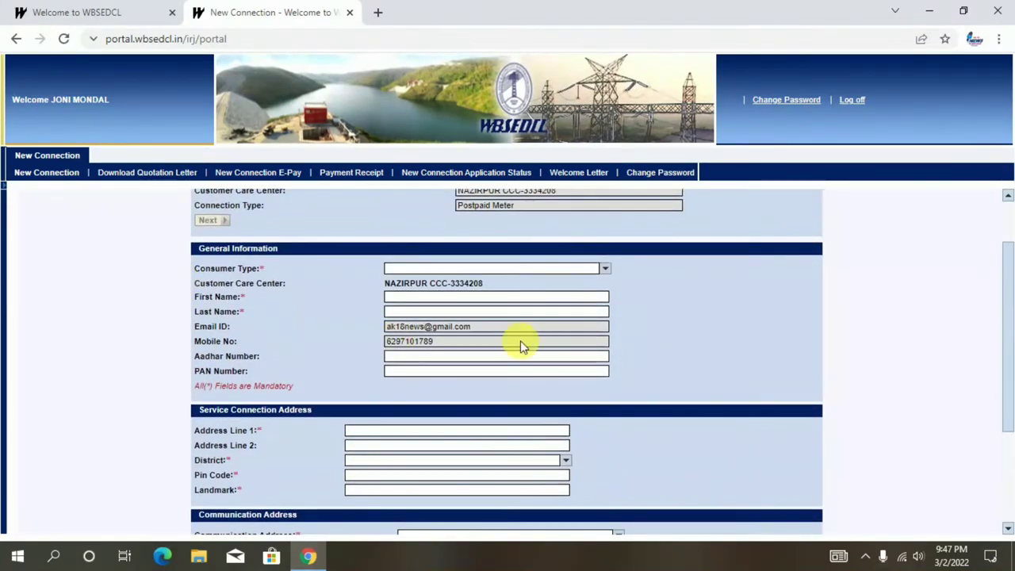
- Choose Normal Individual Owner as consumer type and enter the applicant's first and last name
click(606, 273)
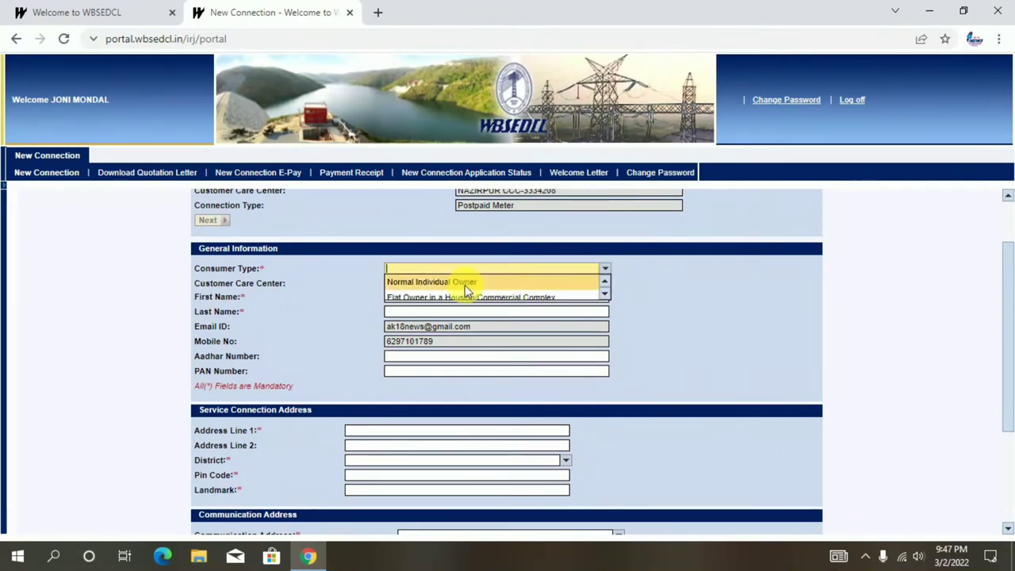
click(465, 285)
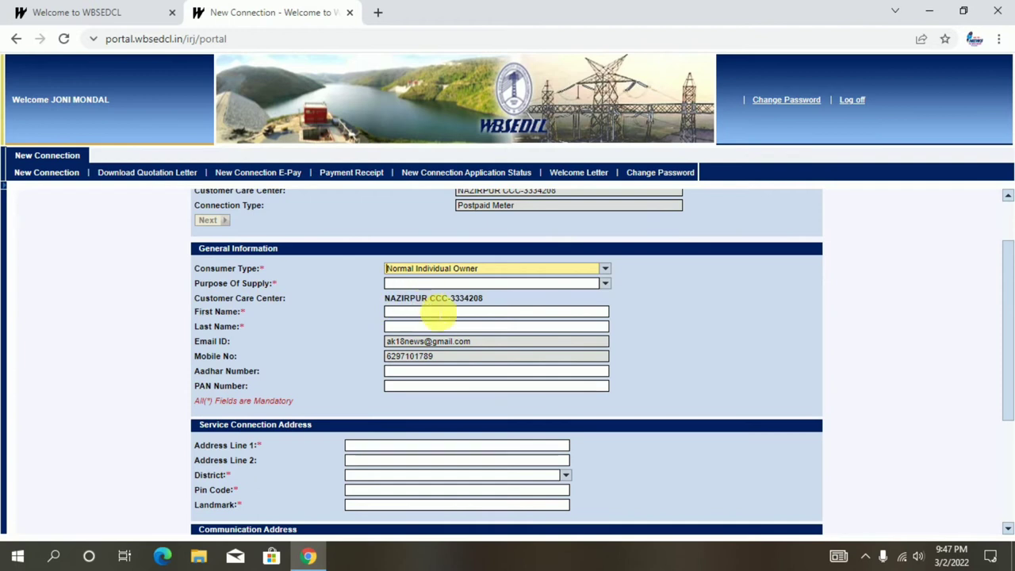
click(436, 312)
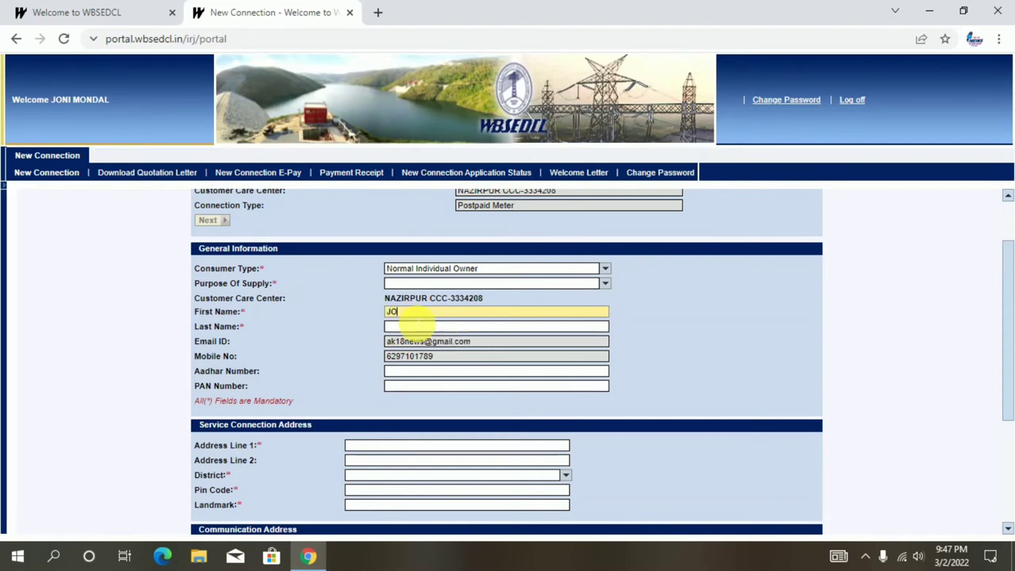
click(417, 324)
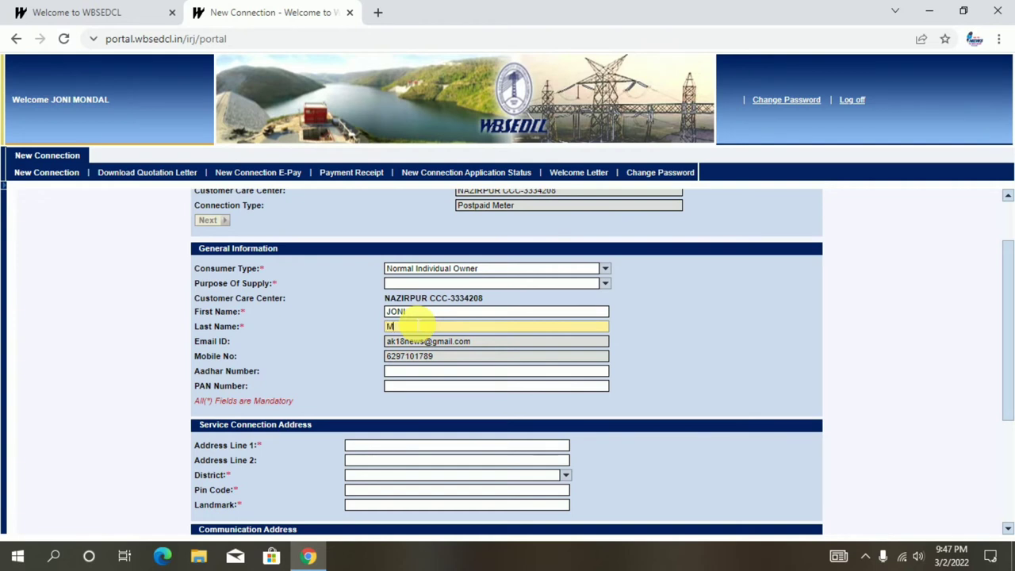
text(MONDAL)
scroll(416, 325, down, 1)
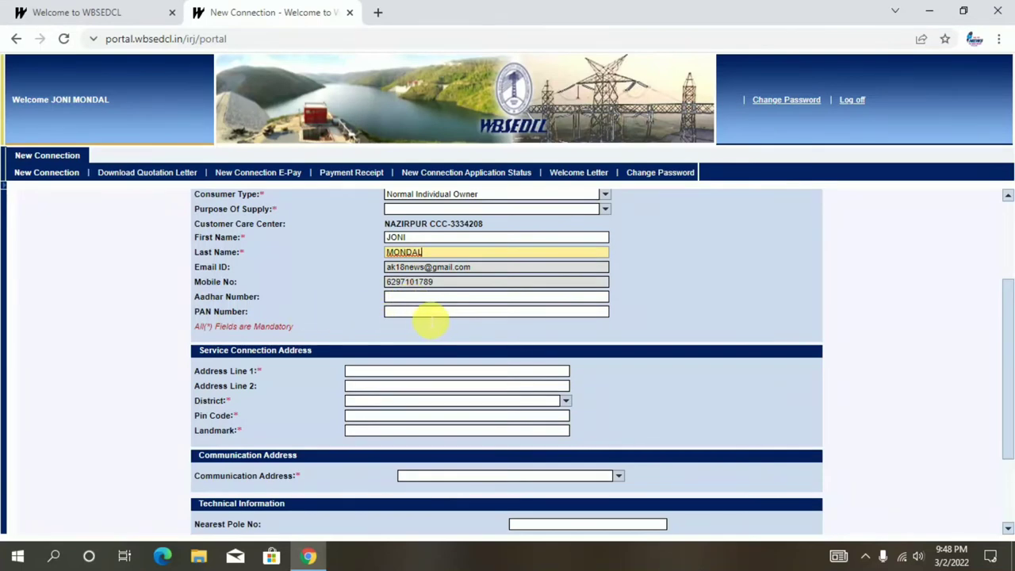
scroll(428, 321, down, 1)
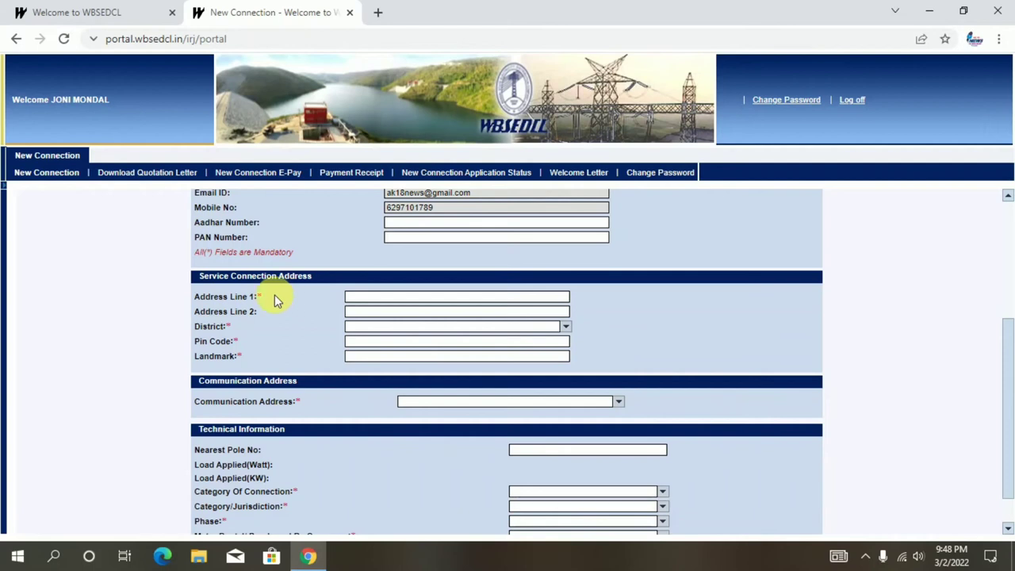
- Fill in both service address lines, the district, the pin code and the landmark
click(383, 302)
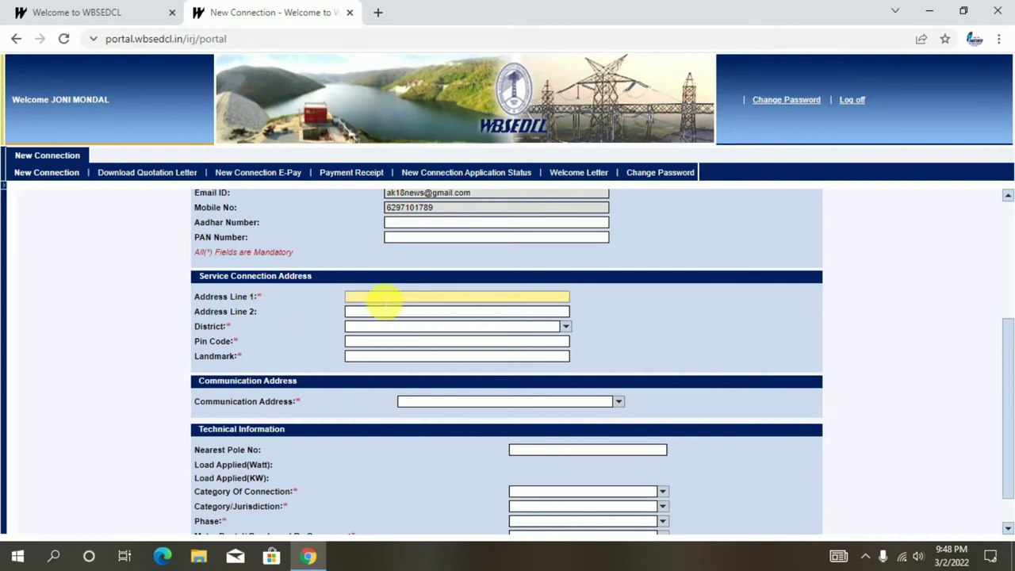
click(384, 307)
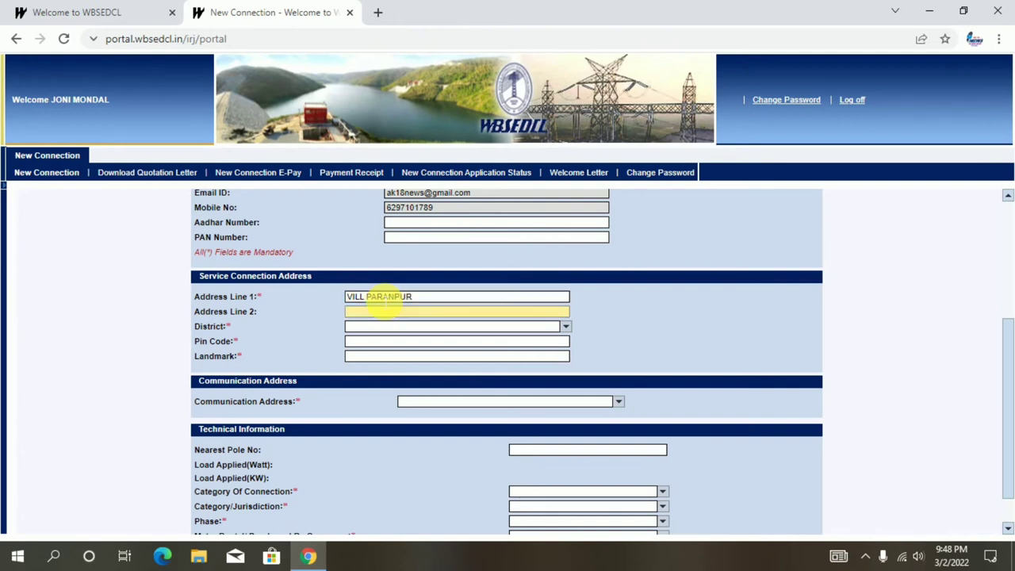
key(Tab)
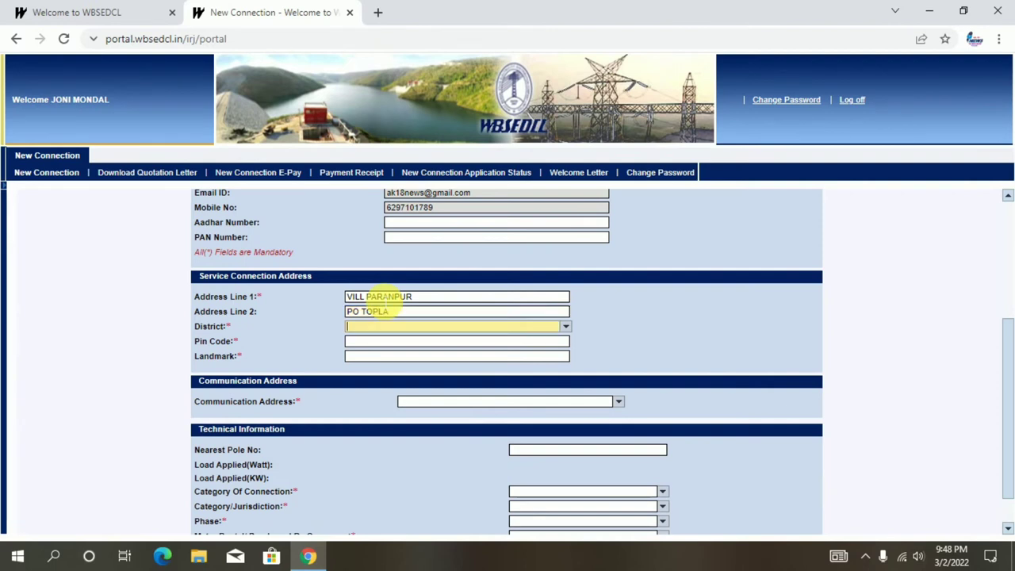
text(nad)
key(Tab)
text(74116)
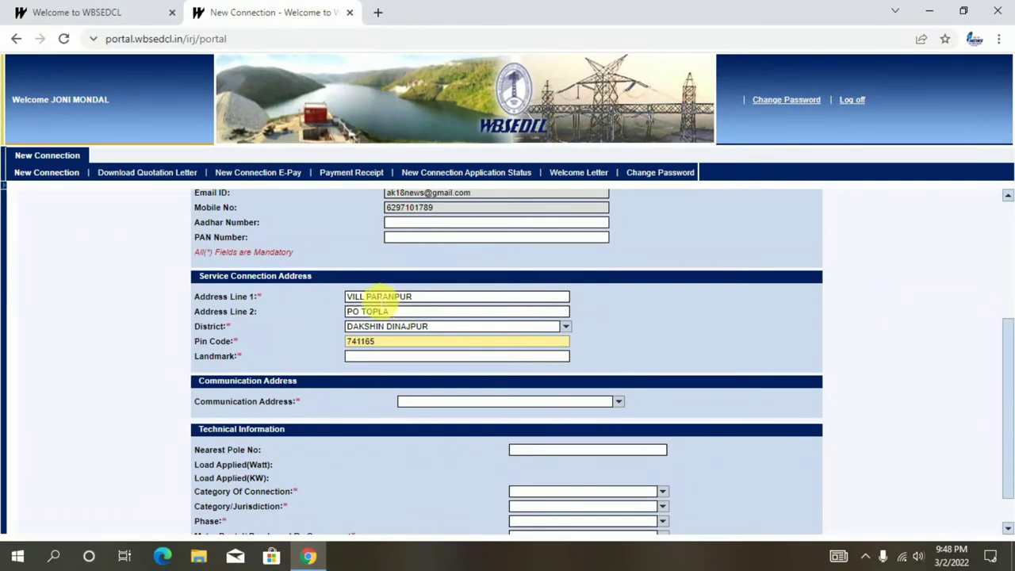
click(375, 360)
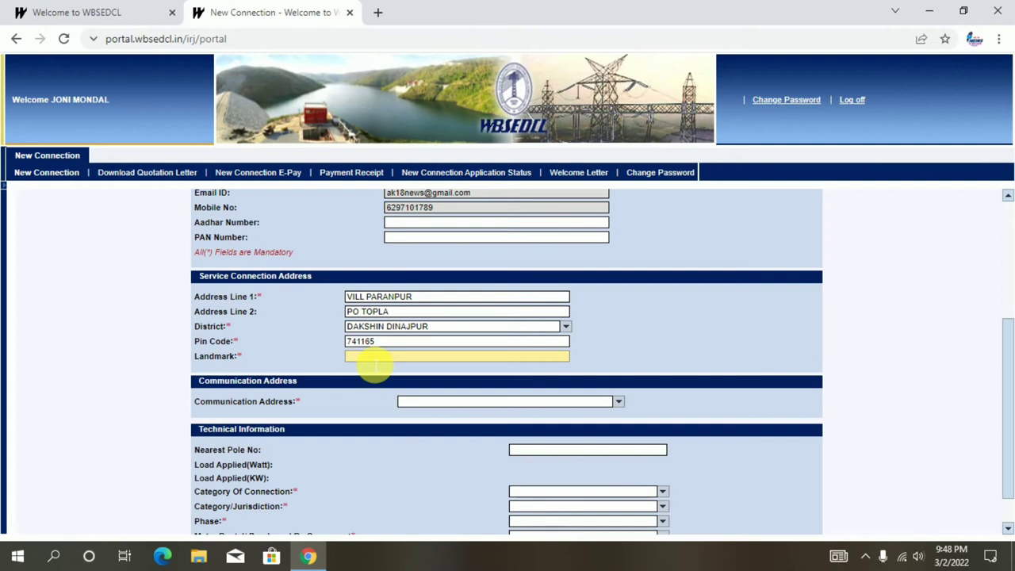
scroll(652, 360, down, 1)
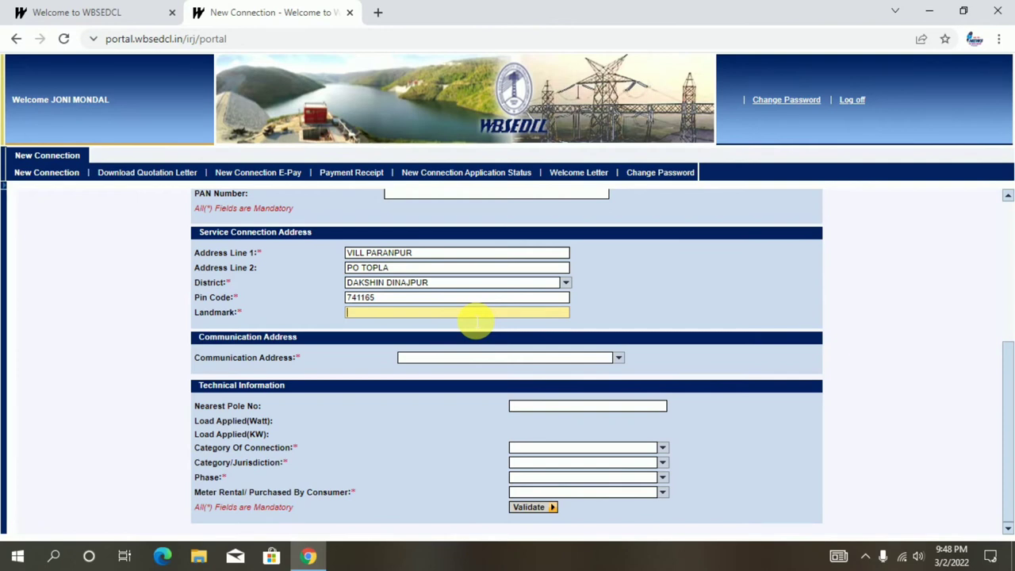
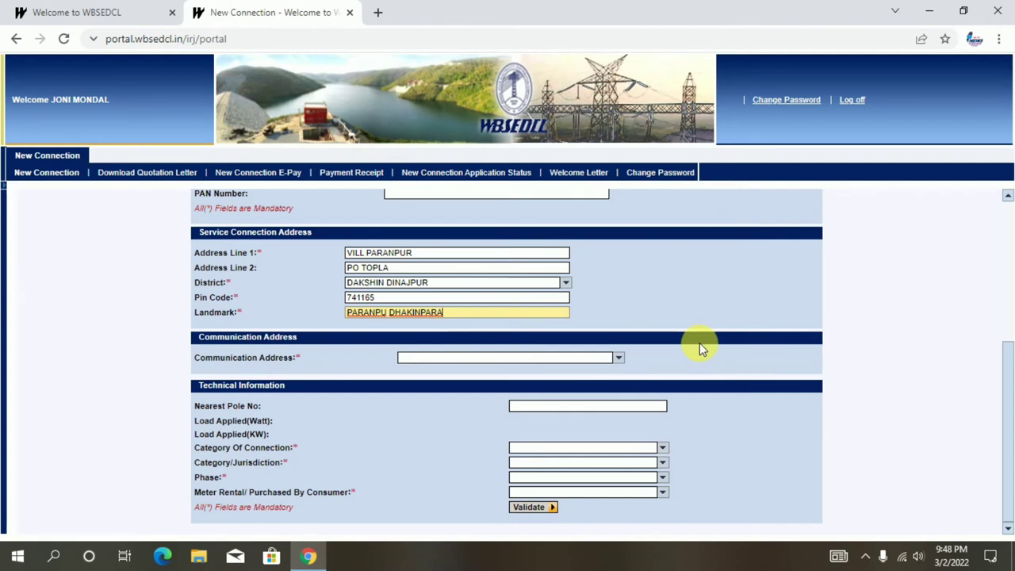
- Use the service address as the communication address, declining the browser's save-address offer
click(618, 358)
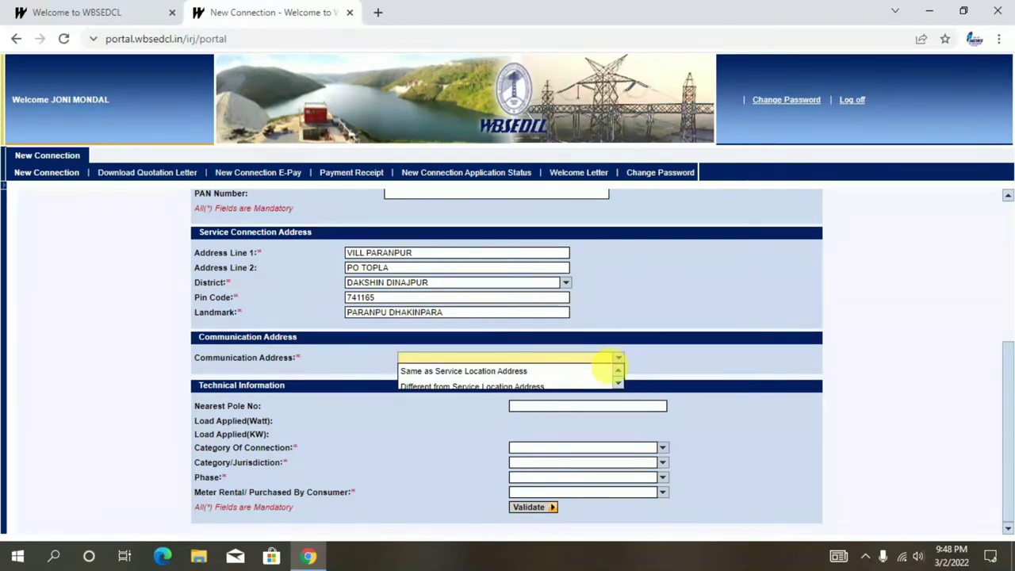
click(467, 372)
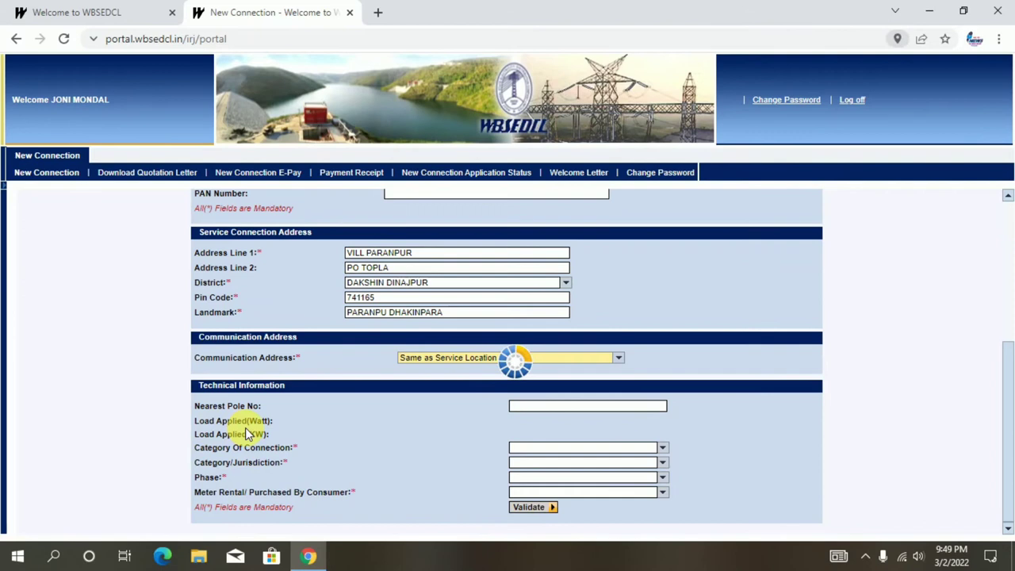
click(904, 252)
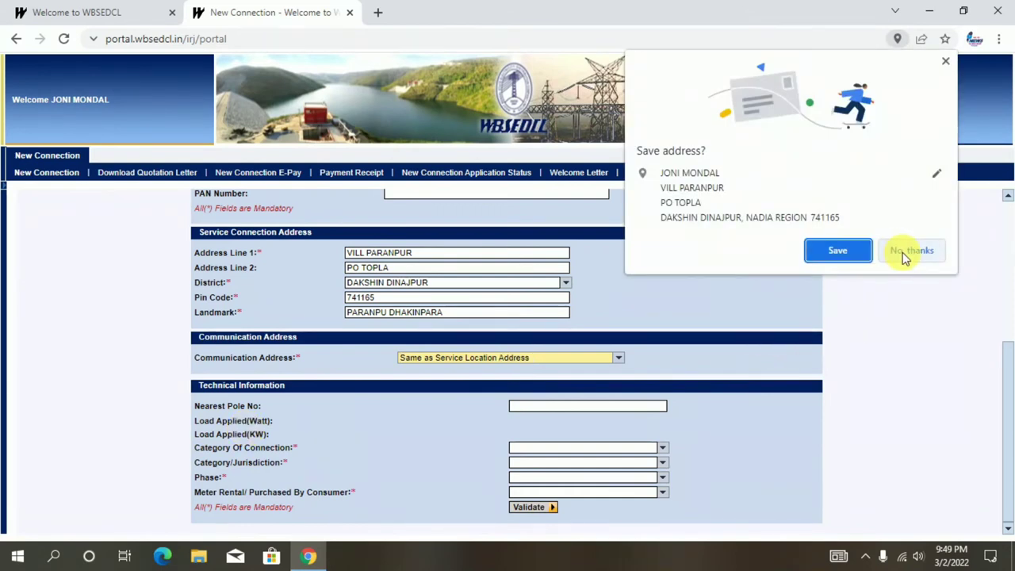
click(197, 358)
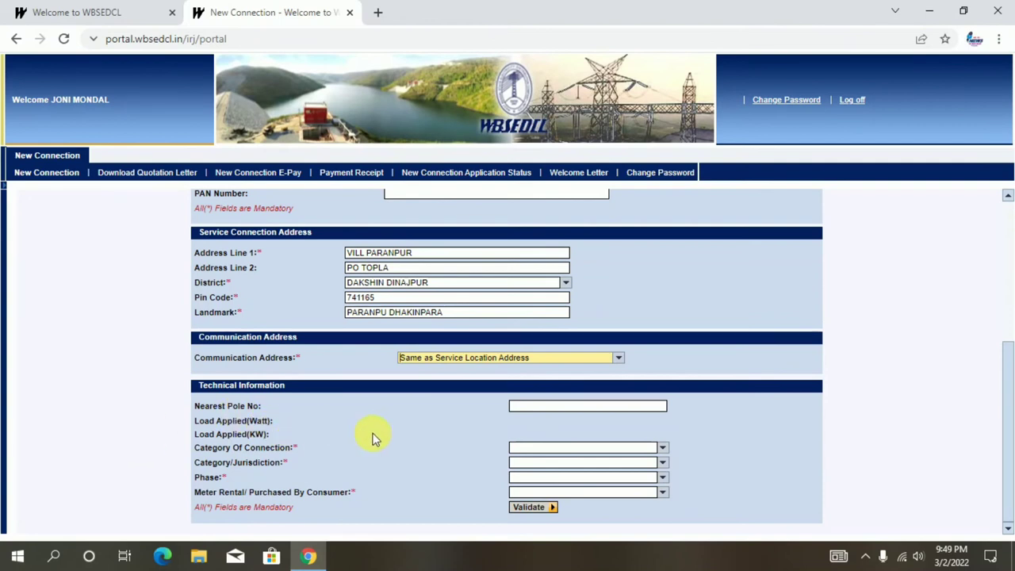
- Set the connection to PRIVATE, Panchayat, Single Phase, with a Rental meter
click(663, 447)
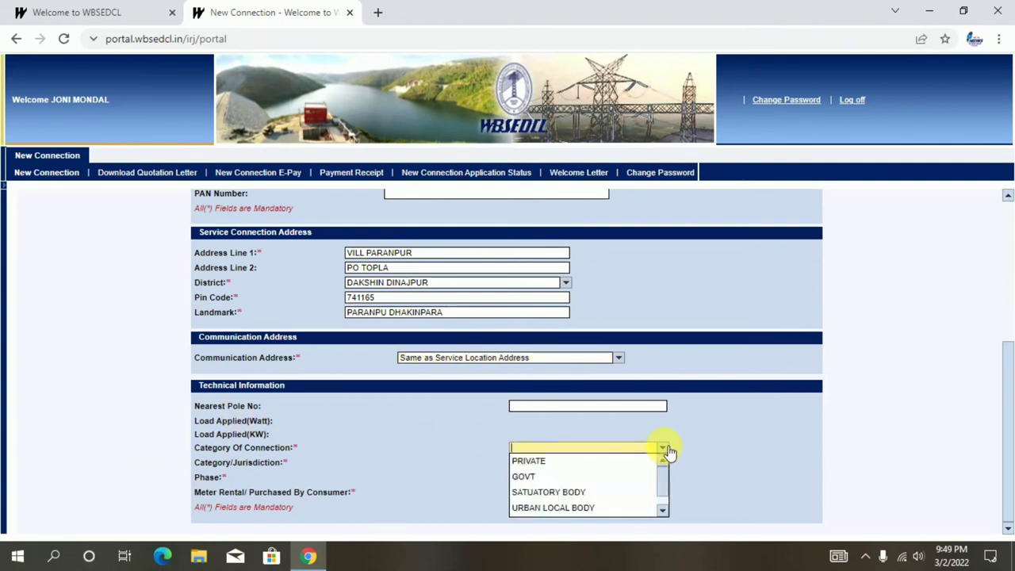
click(559, 465)
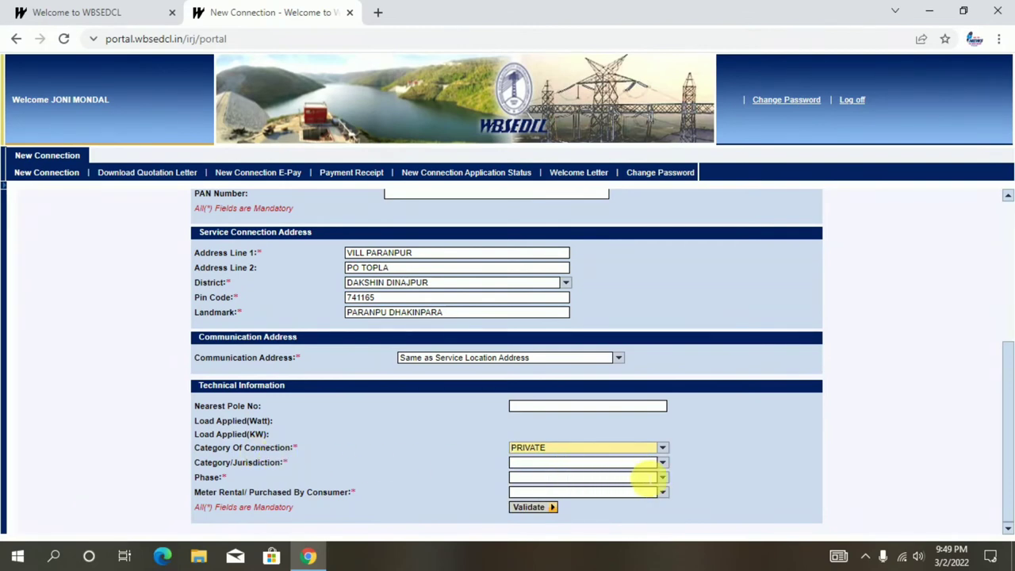
click(665, 464)
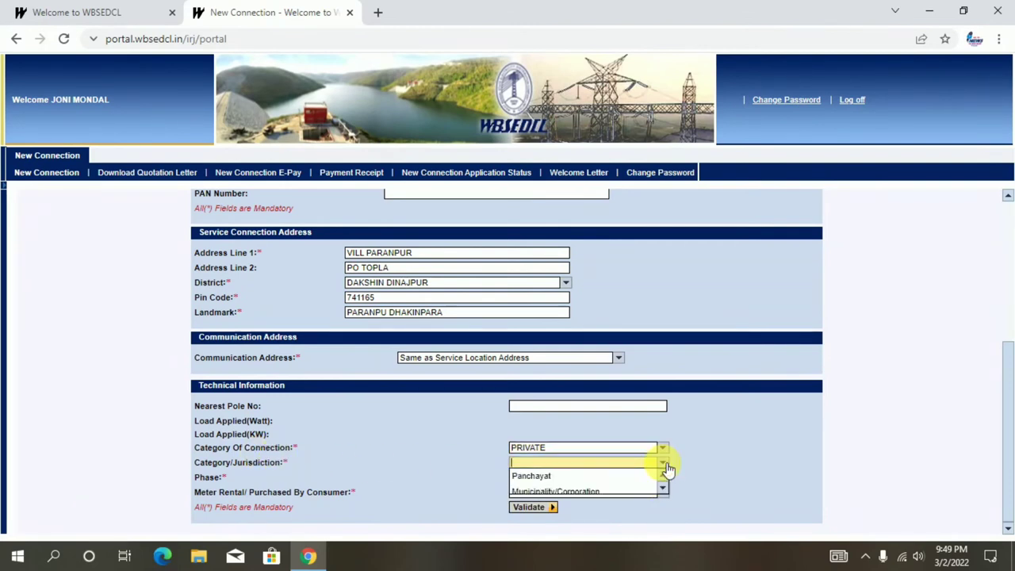
click(558, 476)
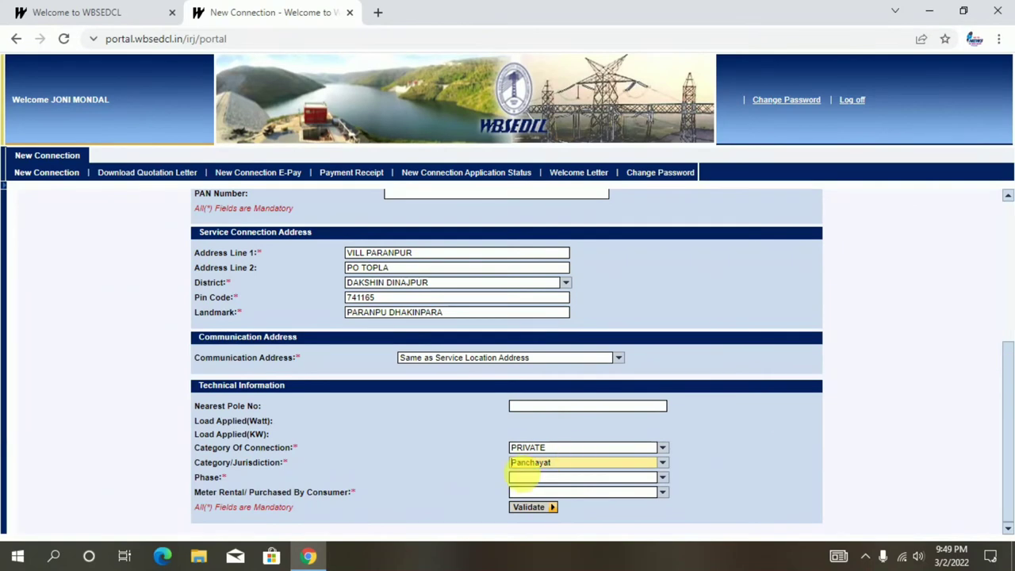
click(662, 477)
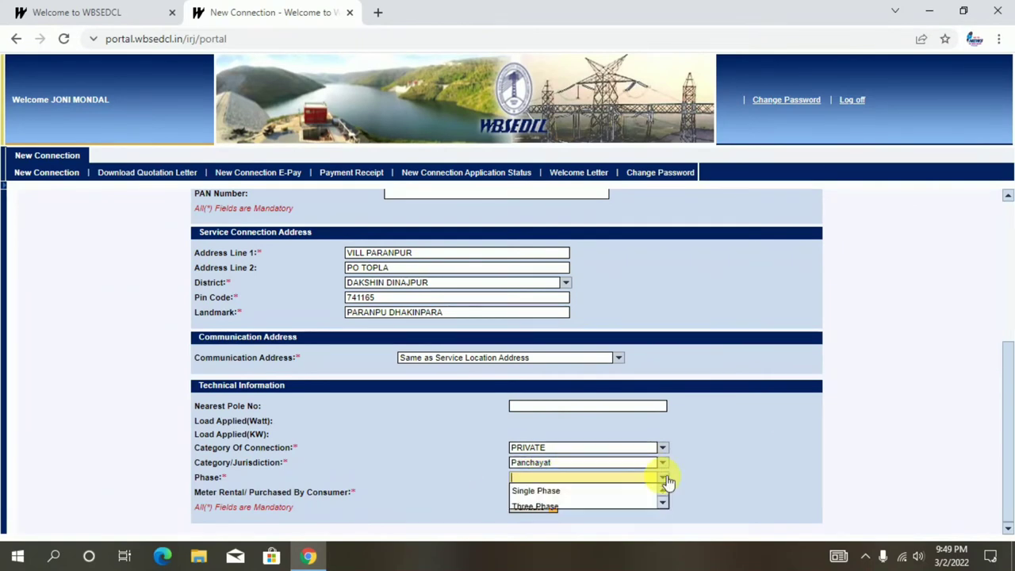
click(552, 492)
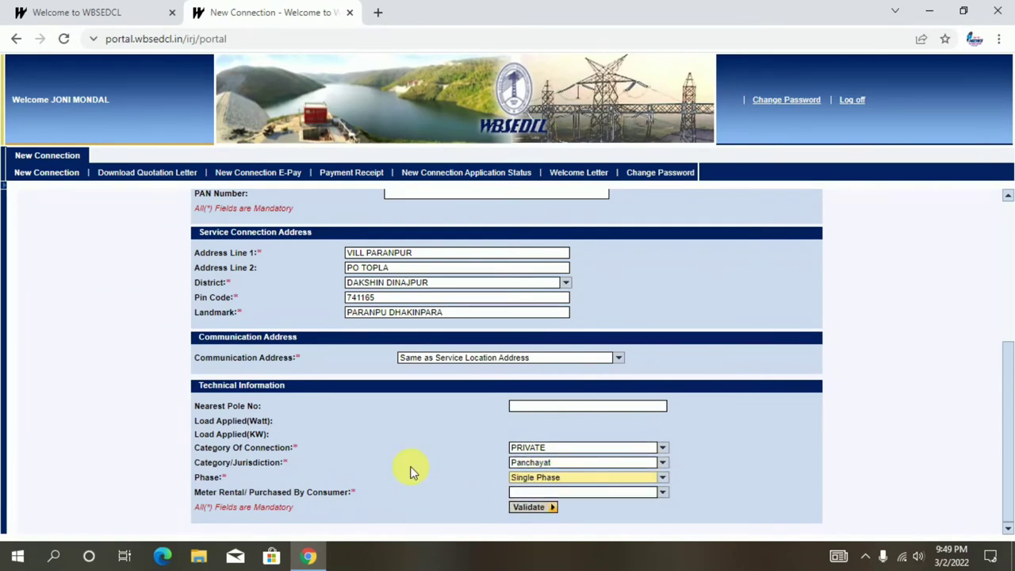
click(663, 493)
click(663, 494)
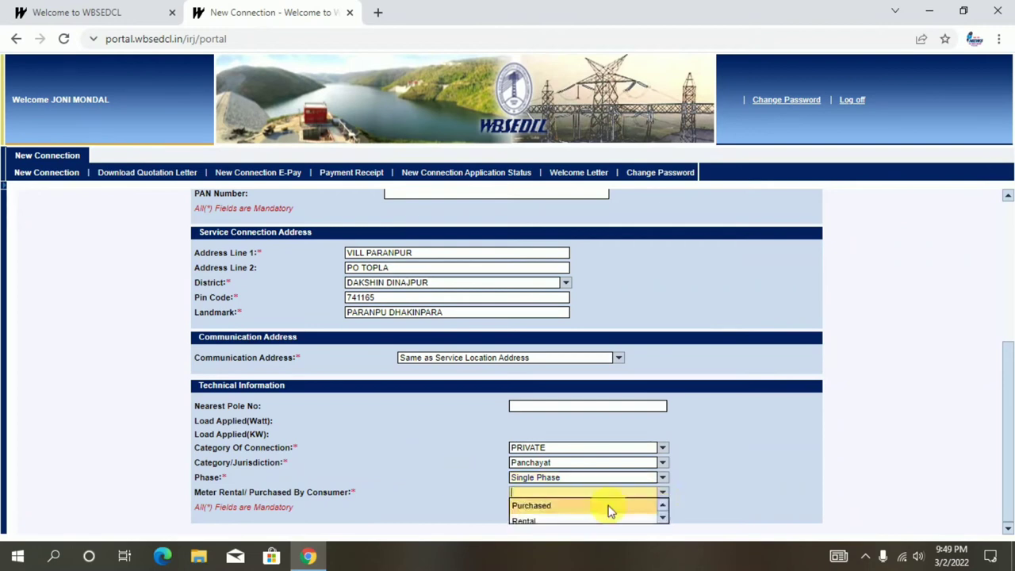
click(535, 505)
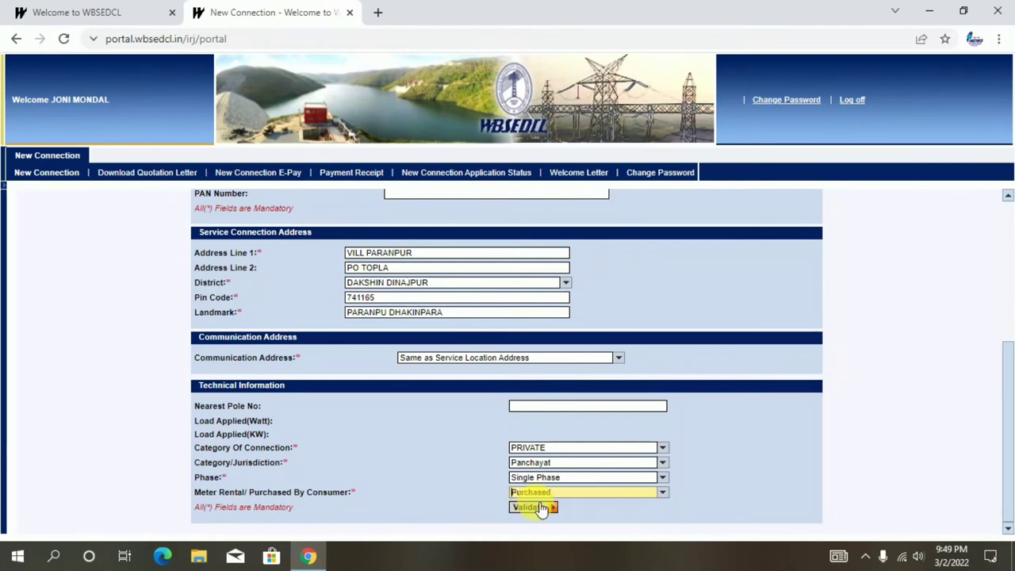
click(662, 492)
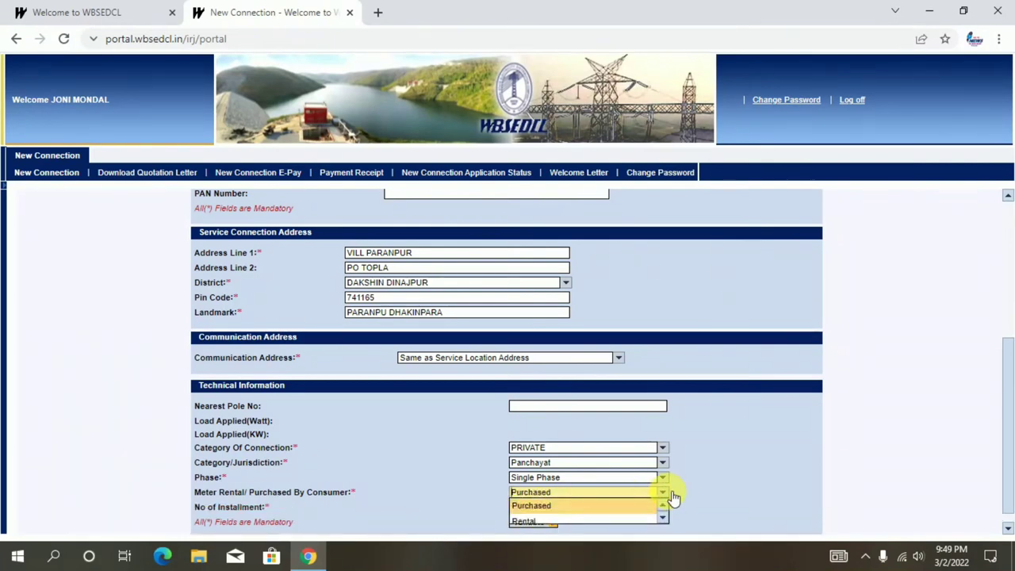
click(526, 521)
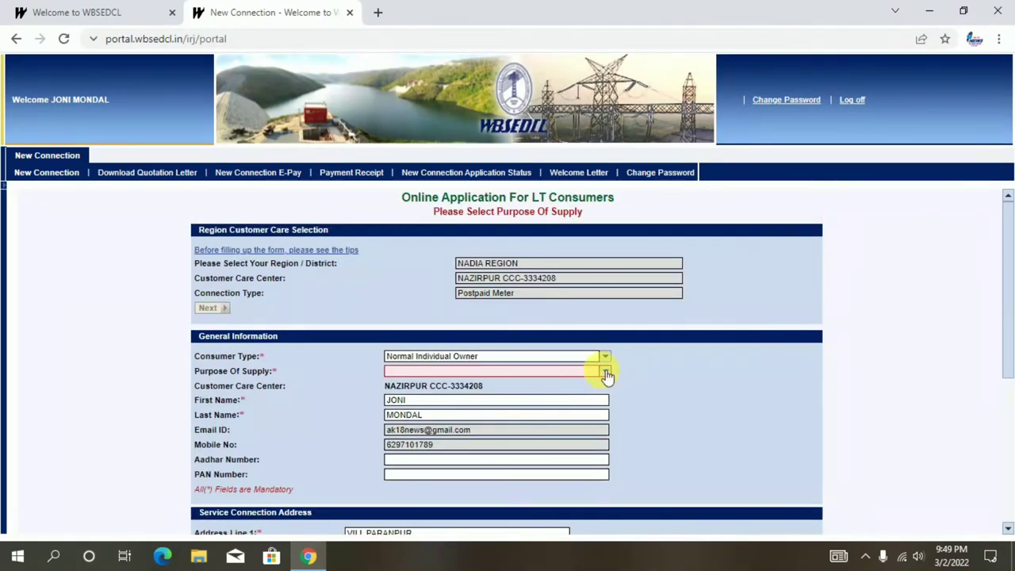
- Set the purpose of supply to DOMESTIC
click(605, 372)
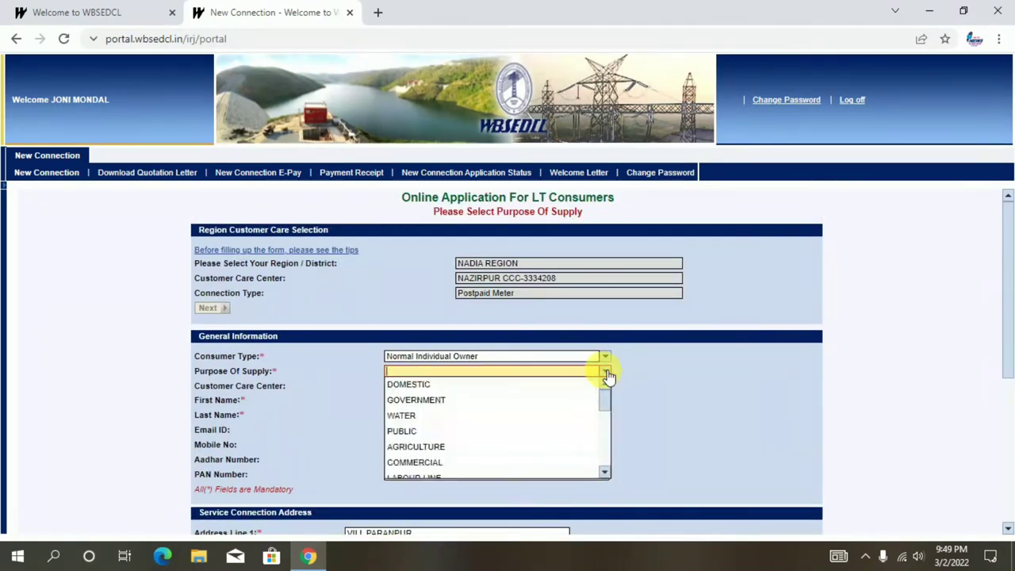
click(435, 384)
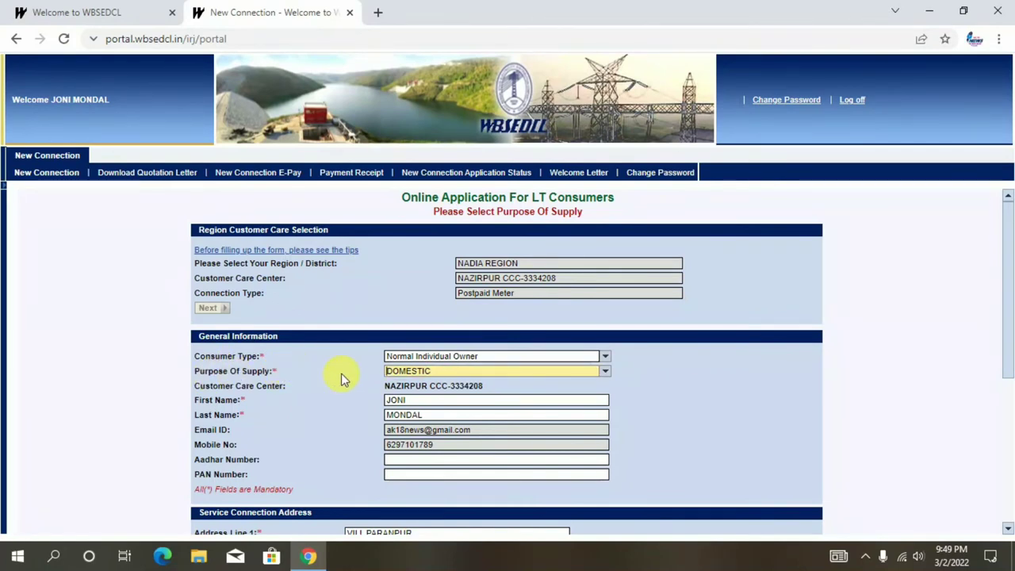
scroll(536, 392, down, 4)
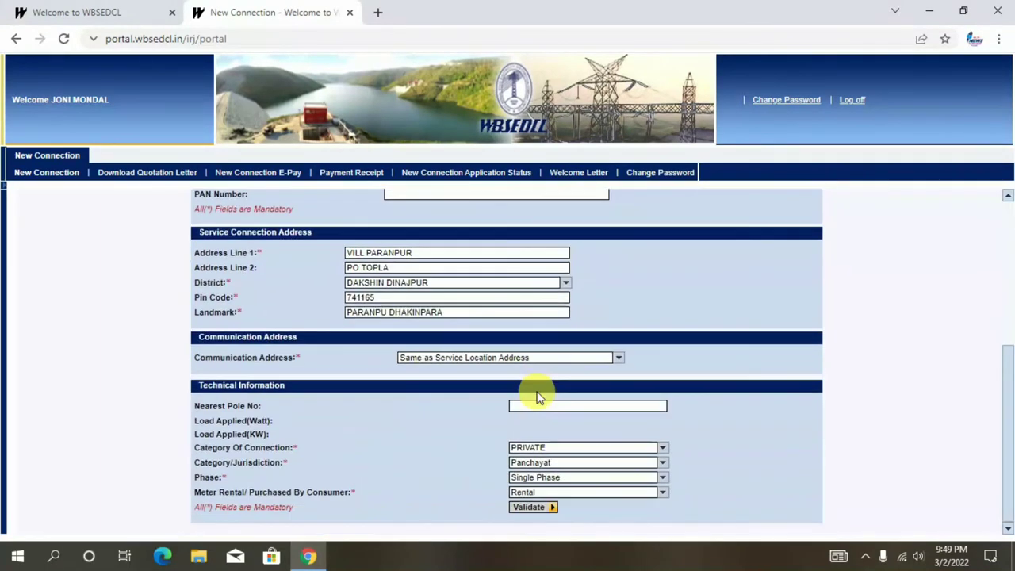
- Validate the entered details and verify a total load of 0.3 kW
click(535, 508)
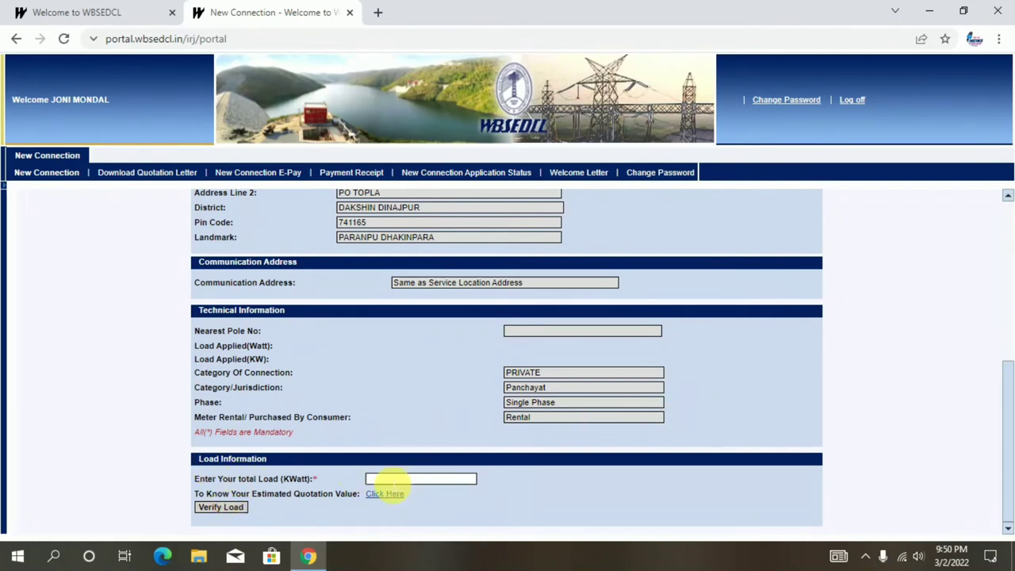
click(390, 480)
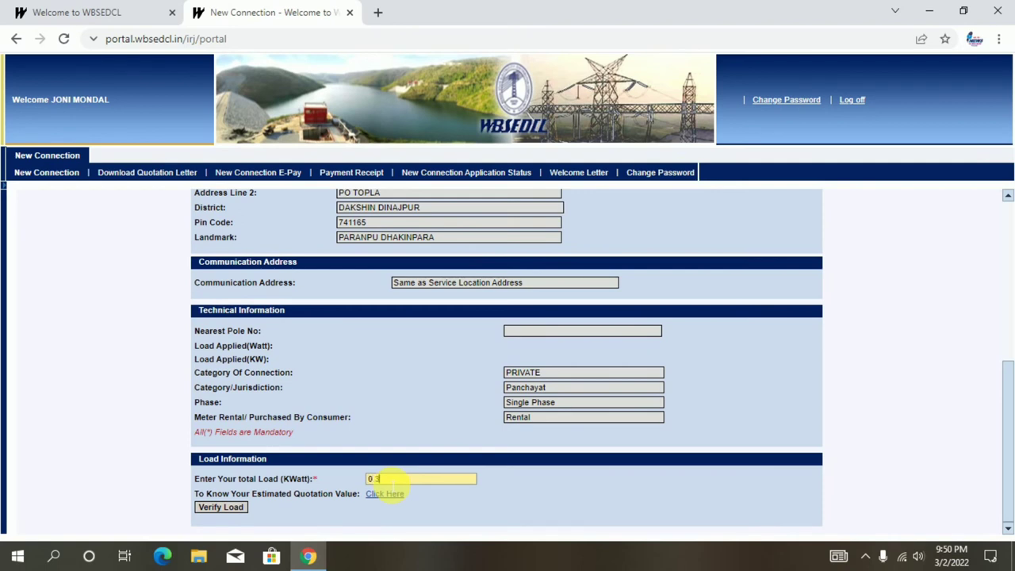
click(210, 511)
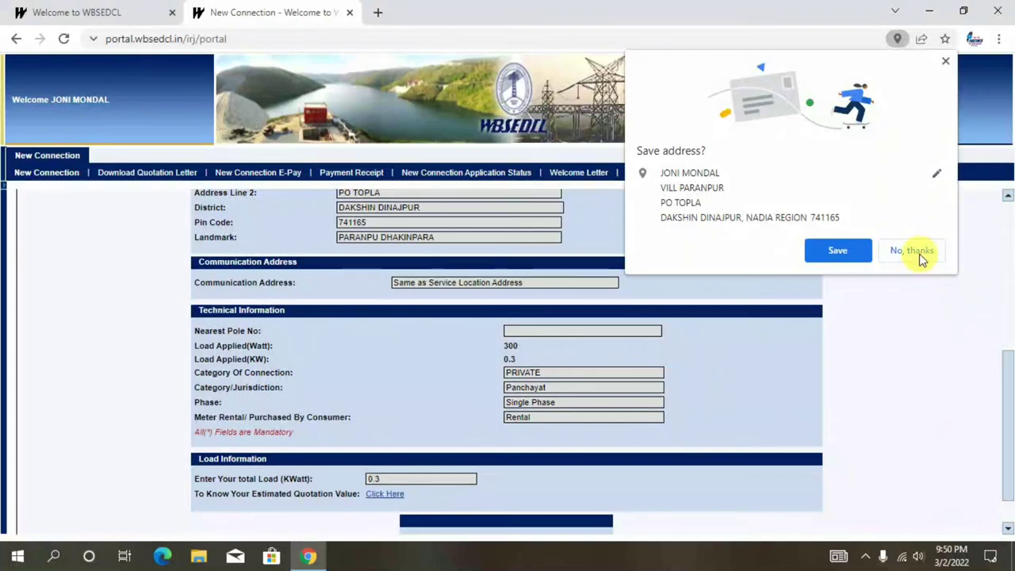
- Decline saving the address, skip uploading documents, and submit all application details
click(912, 250)
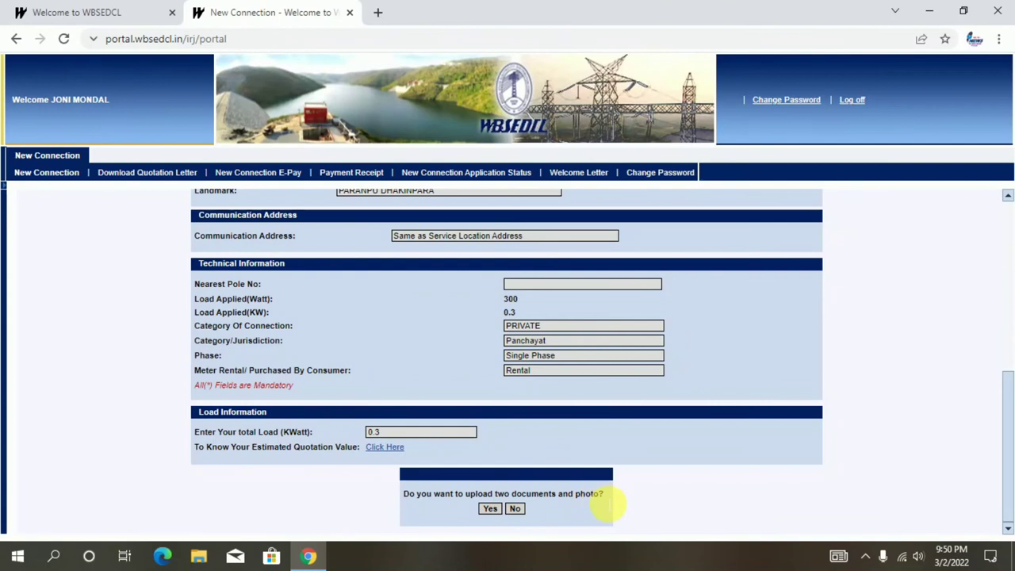
click(520, 514)
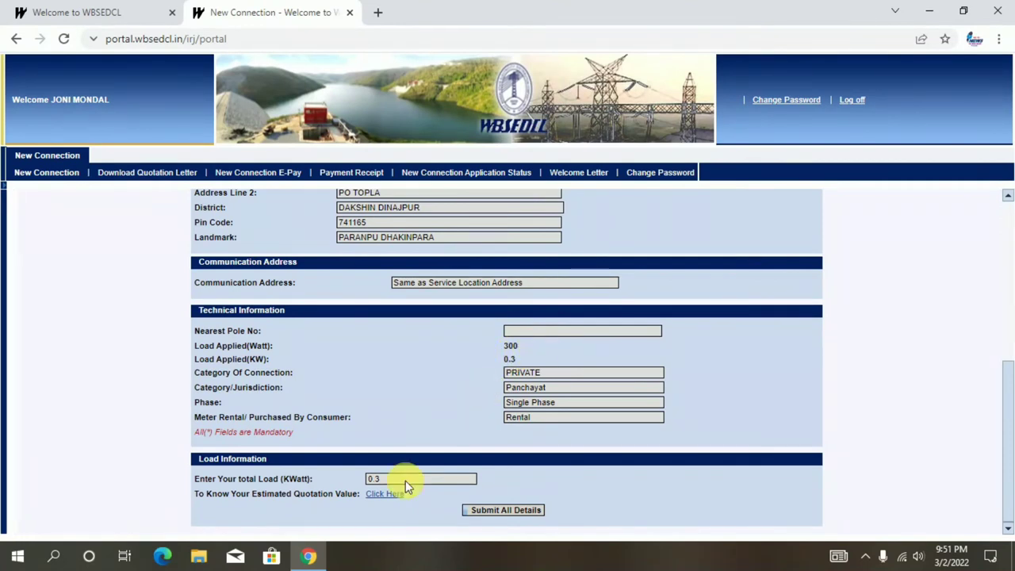
click(500, 513)
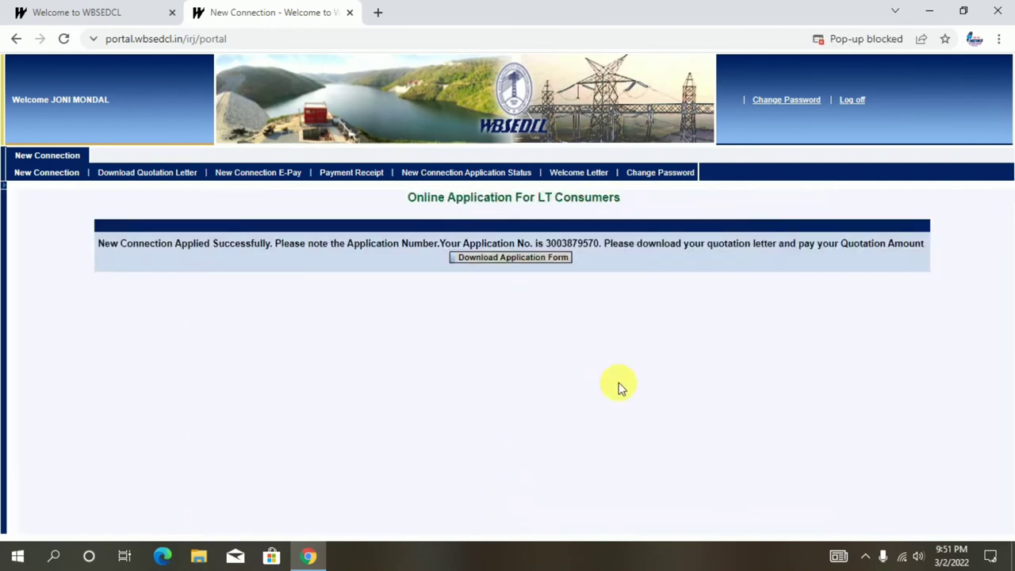
- Generate the application form PDF and scroll through its four pages
click(523, 266)
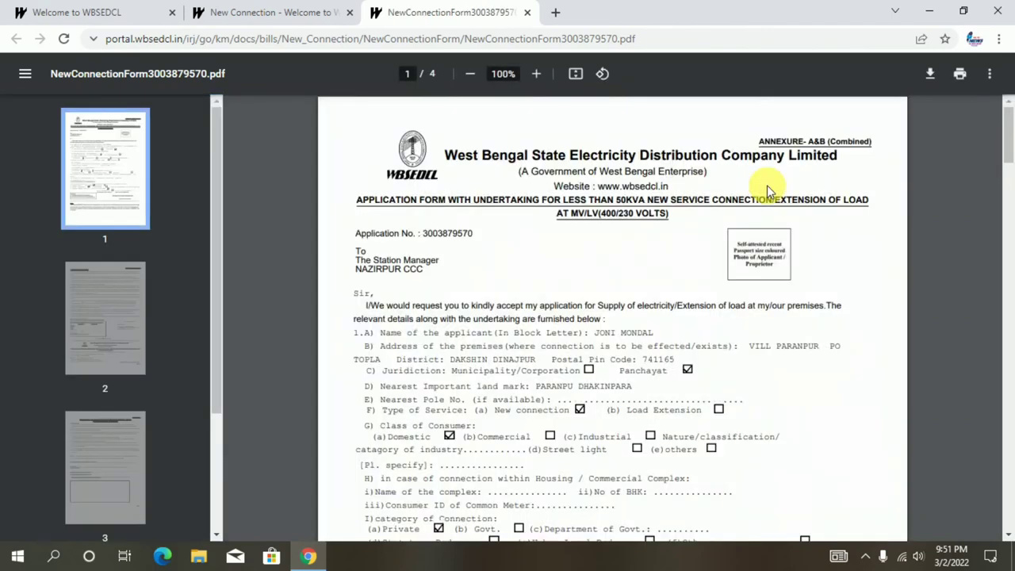
scroll(716, 228, down, 2)
scroll(716, 229, down, 15)
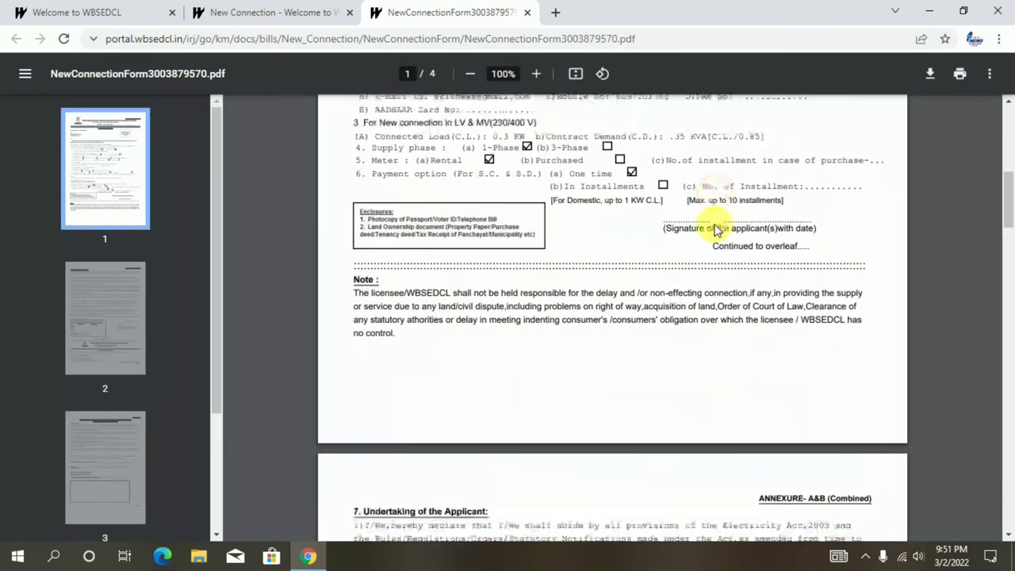
scroll(716, 228, down, 15)
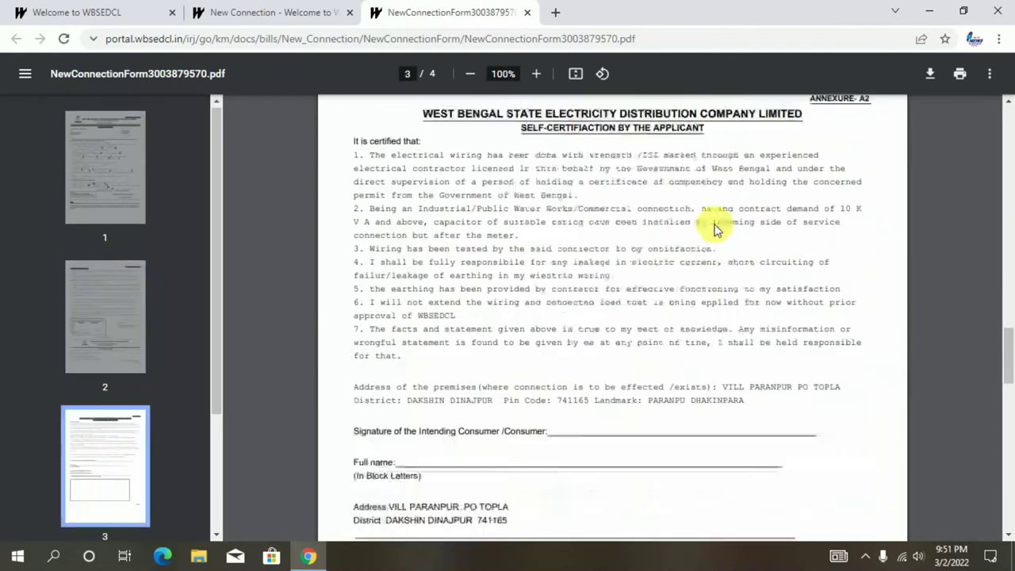
scroll(715, 229, down, 12)
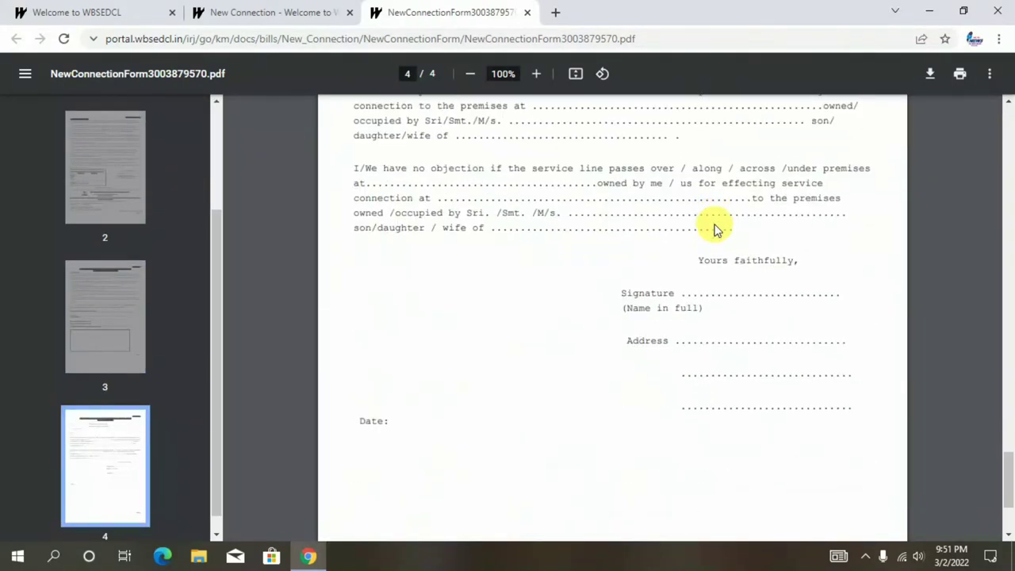
scroll(715, 228, up, 20)
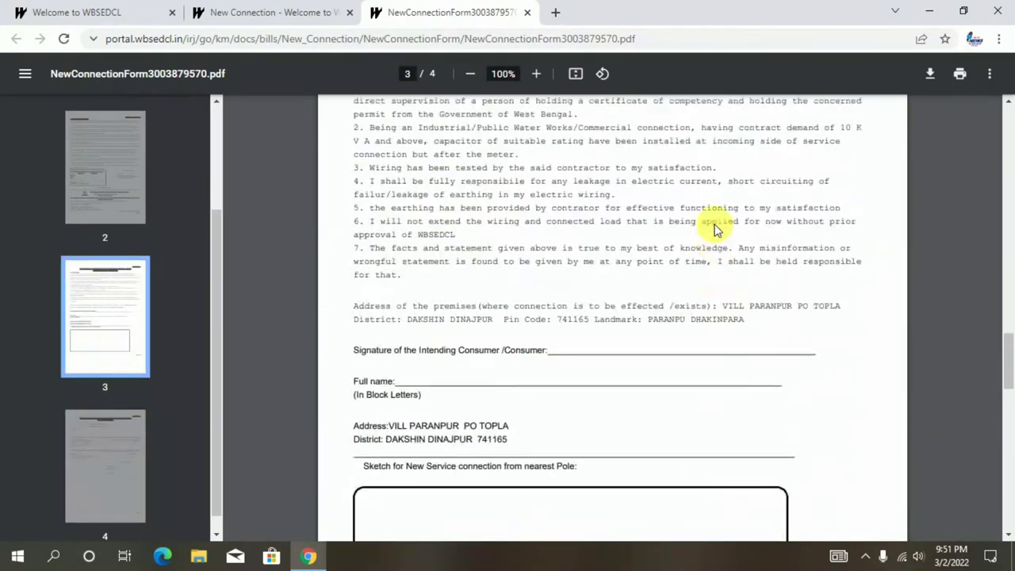
scroll(716, 228, up, 15)
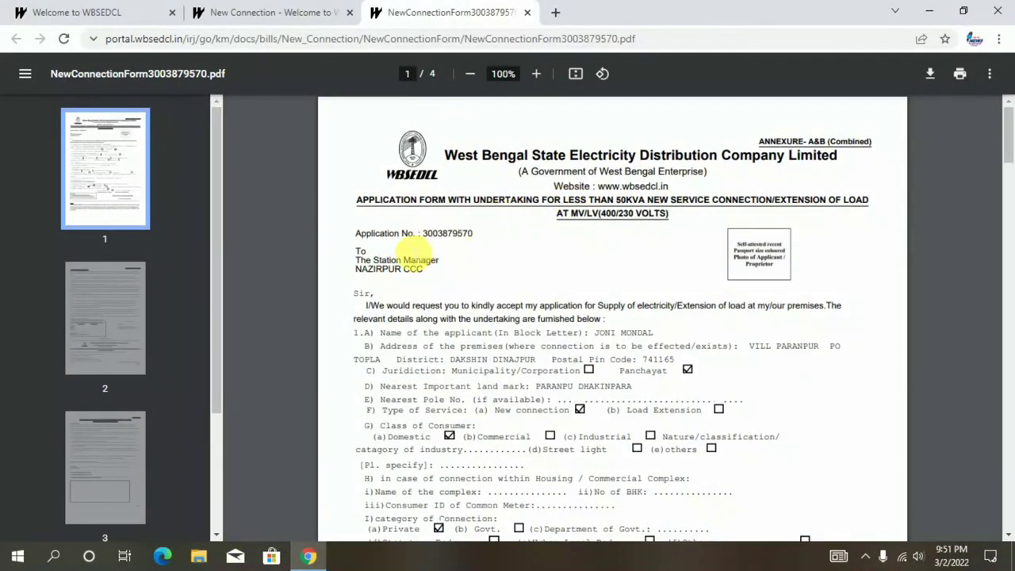
- Select the application number on the form and return to the success page
double_click(448, 234)
click(496, 246)
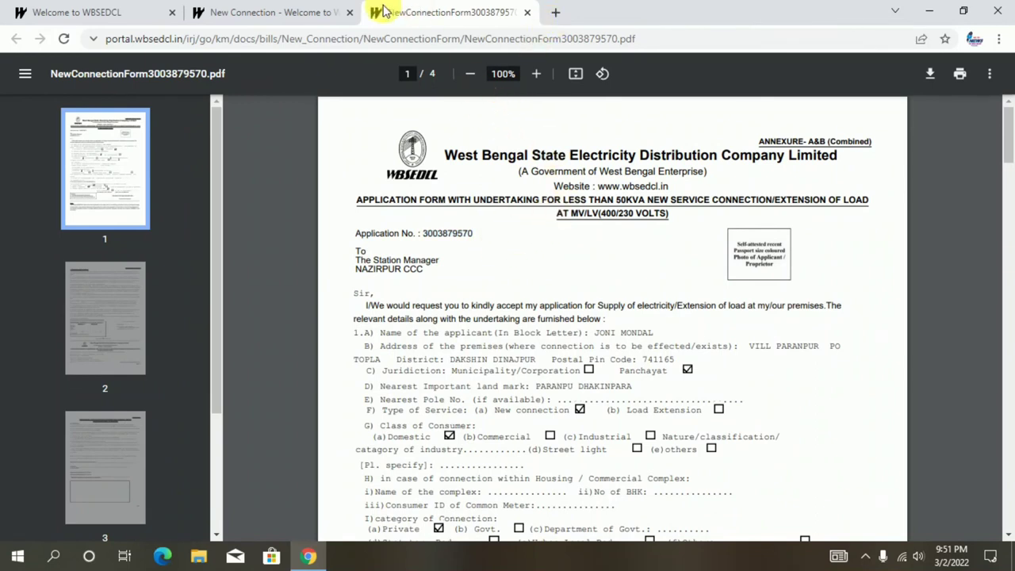
click(300, 14)
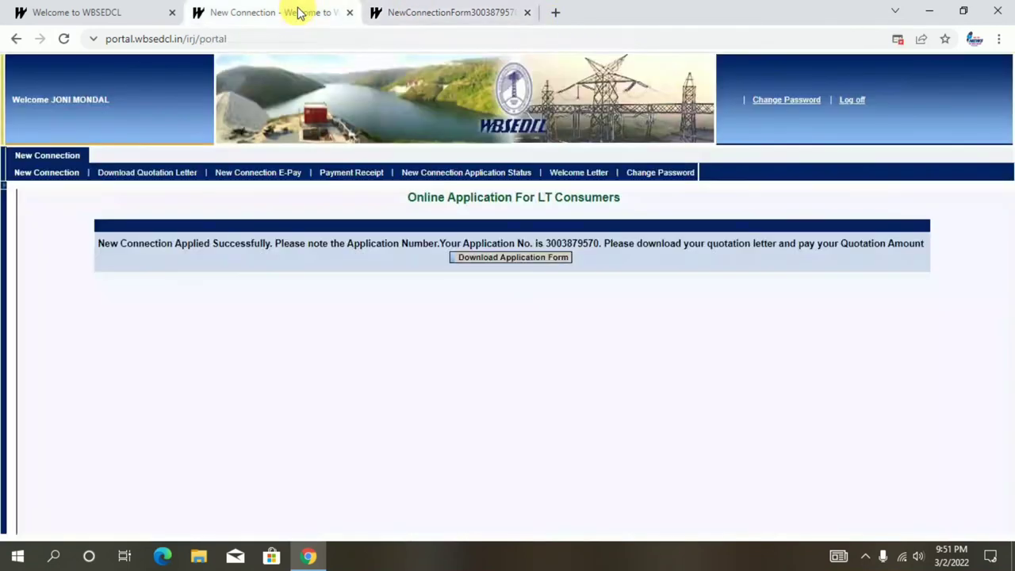
- Generate and open the quotation letter PDF, locating the Total Payable Money of 747.0
click(157, 173)
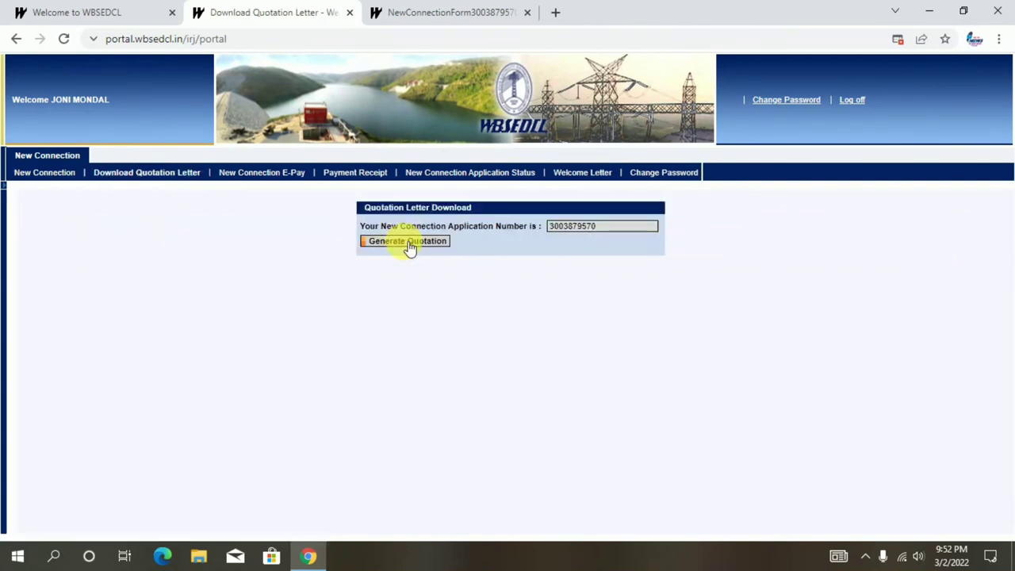
click(407, 242)
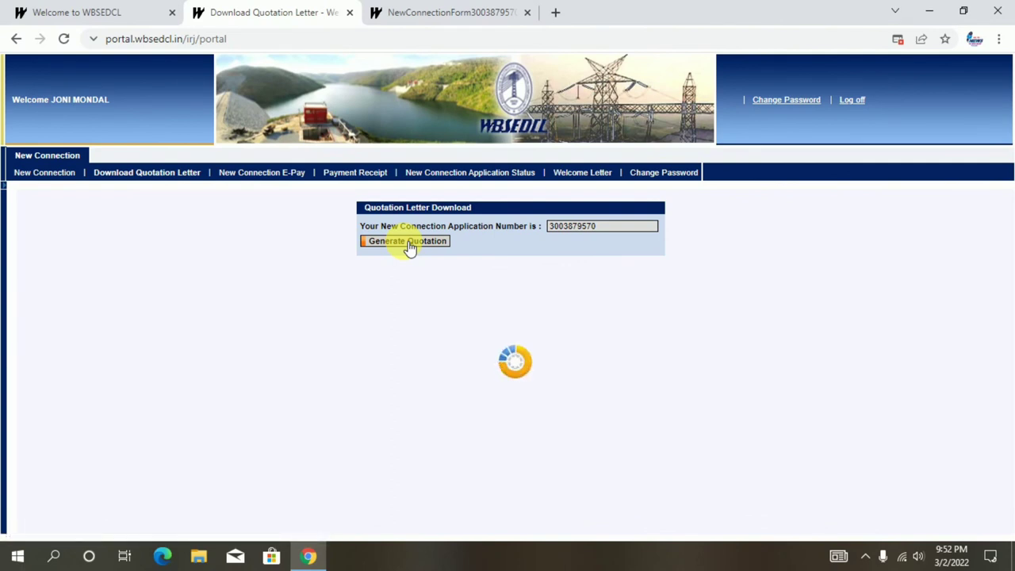
click(533, 238)
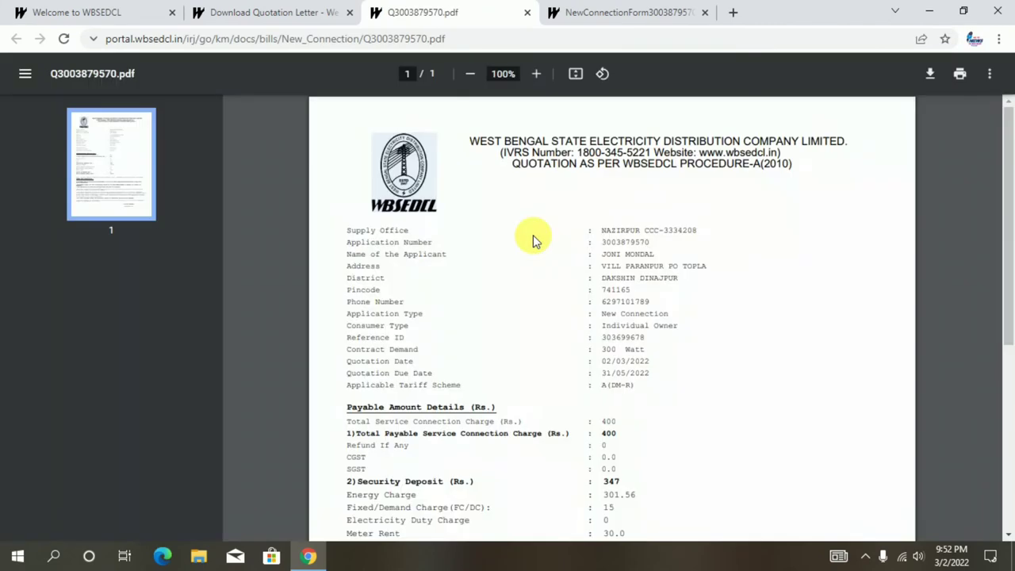
scroll(639, 270, down, 4)
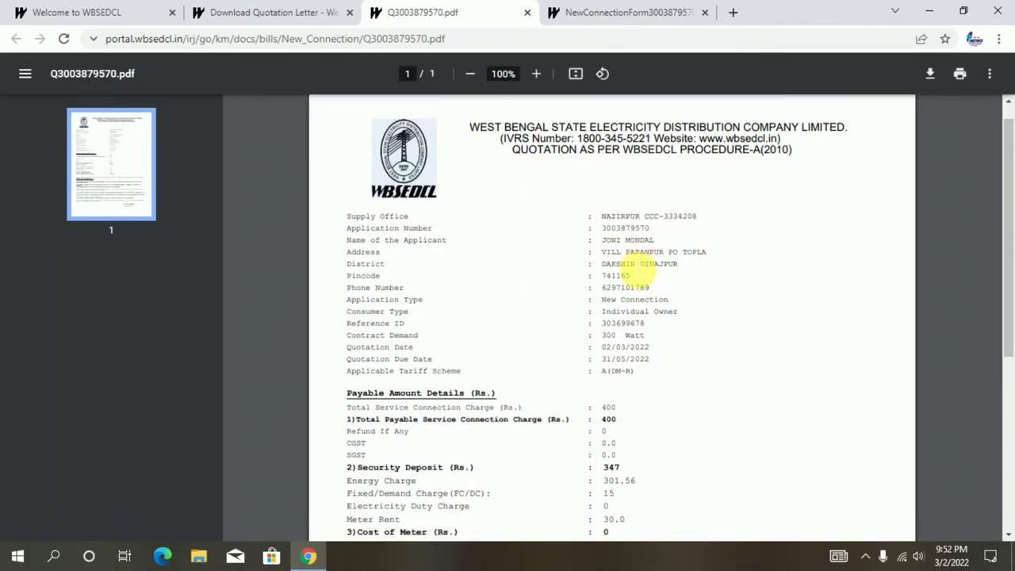
scroll(639, 270, down, 2)
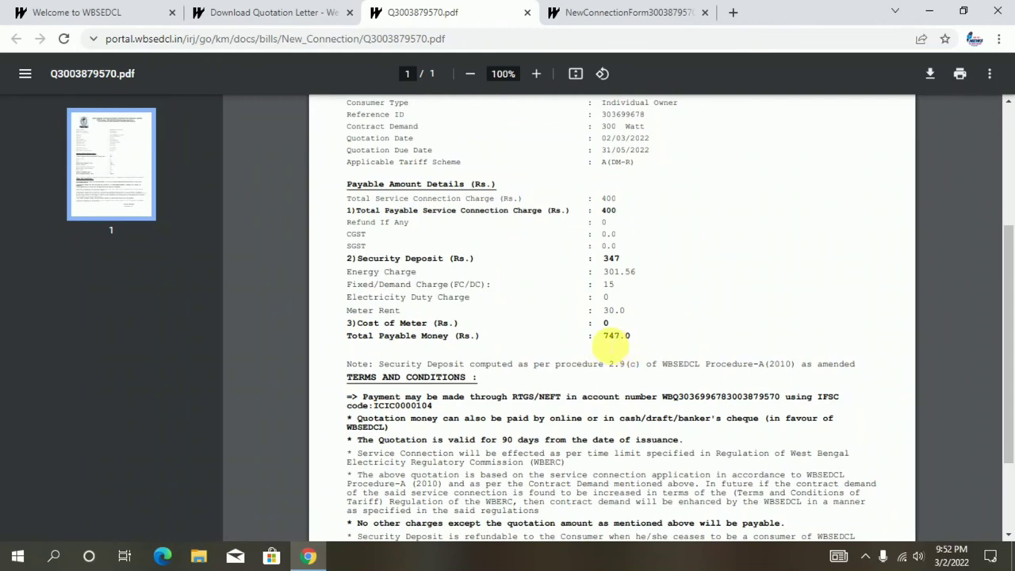
double_click(616, 337)
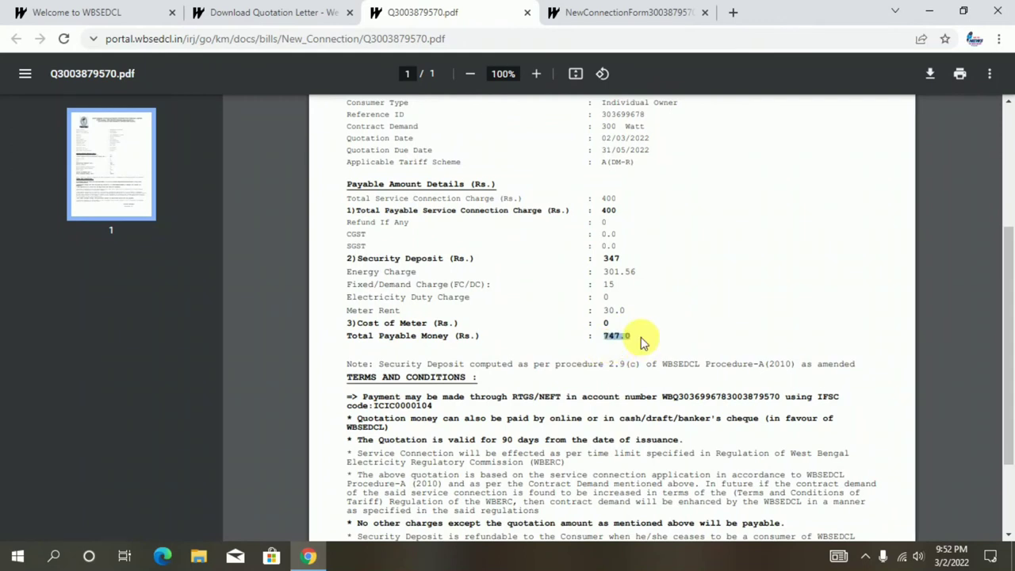
scroll(642, 343, down, 3)
scroll(642, 343, up, 6)
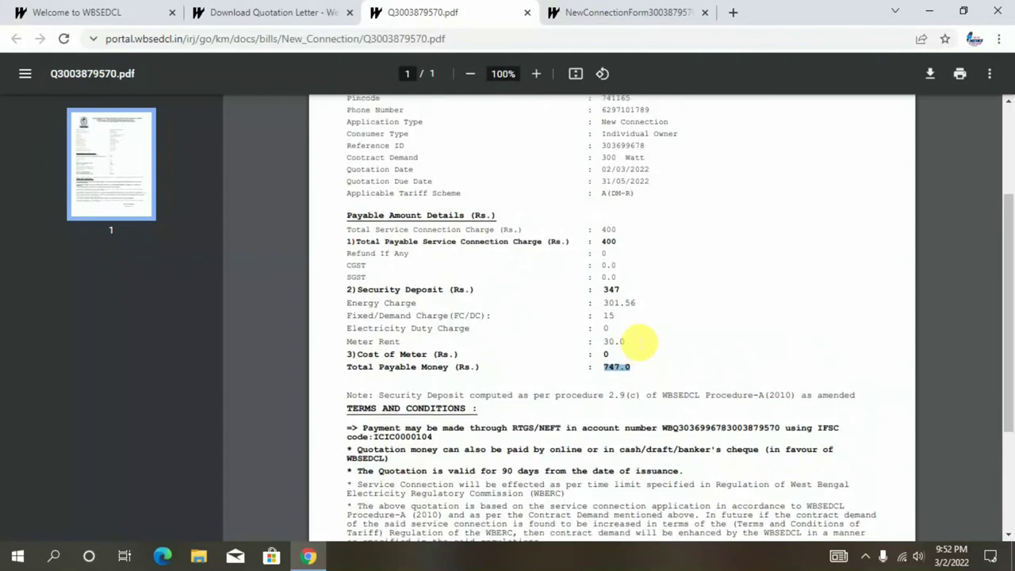